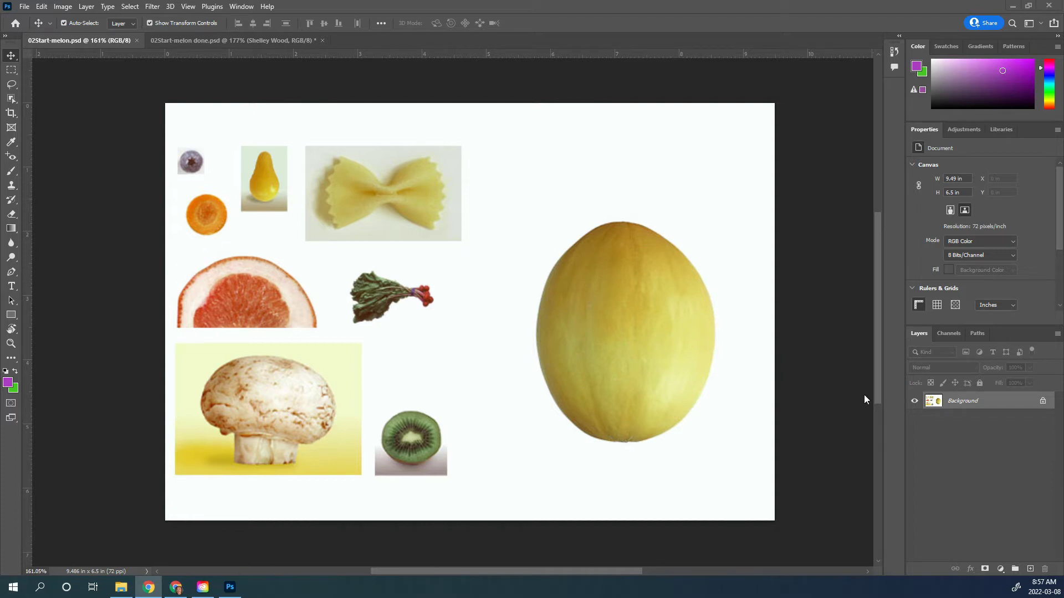
Duplicate the Background layer, keeping the original locked layer beneath the copy.
left_click(997, 403)
right_click(996, 404)
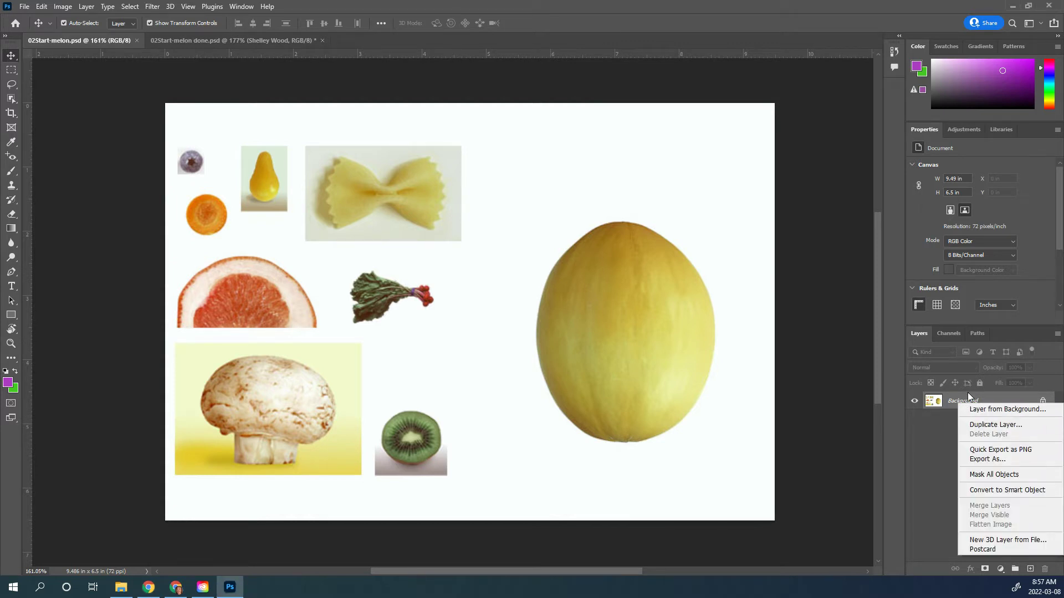
left_click(983, 397)
left_click_drag(985, 405, 1031, 570)
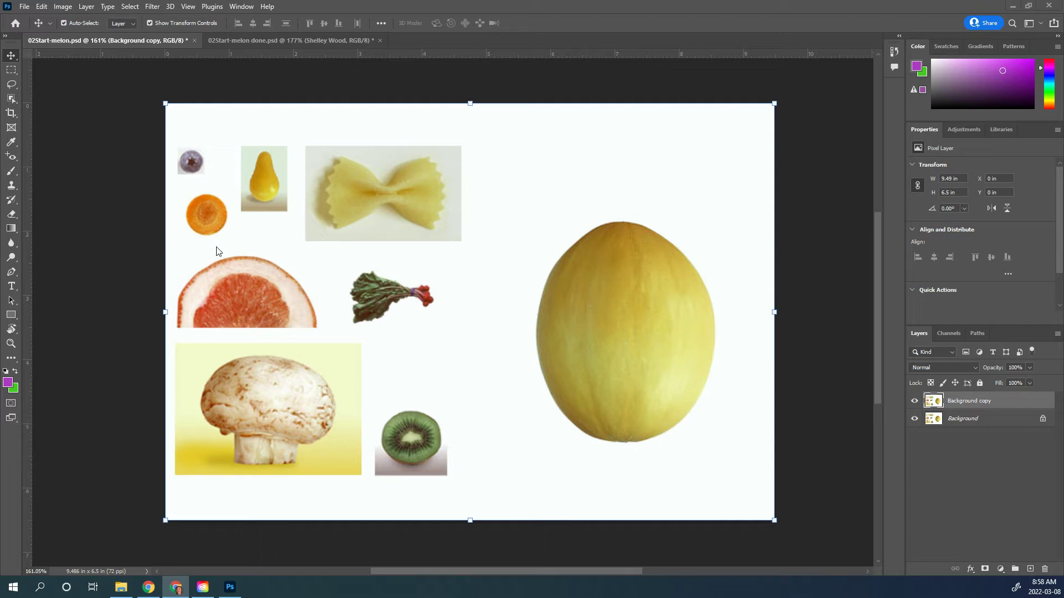
Select the blueberry with a circular Elliptical Marquee selection about 0.33 in wide on the Background copy layer.
scroll(199, 215, "up", 4)
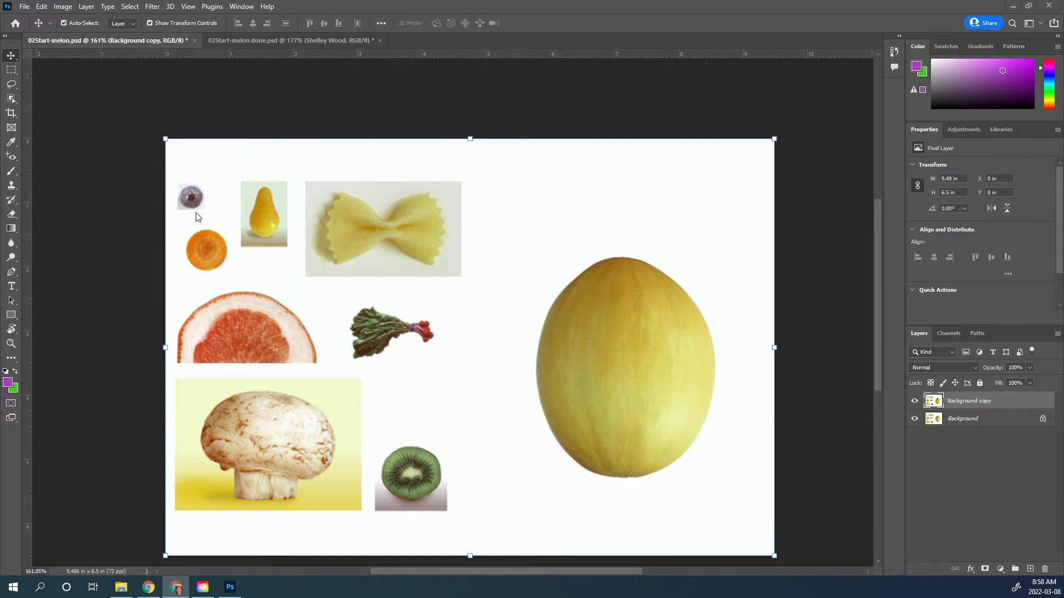
scroll(189, 228, "up", 4)
scroll(187, 231, "up", 5)
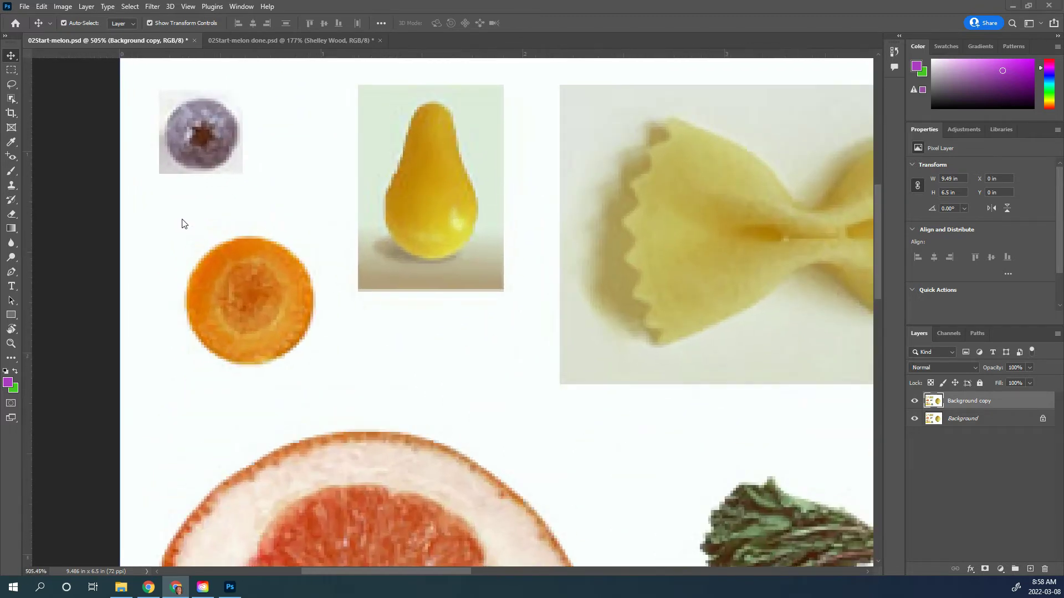
left_click_drag(237, 198, 292, 330)
left_click_drag(250, 226, 235, 273)
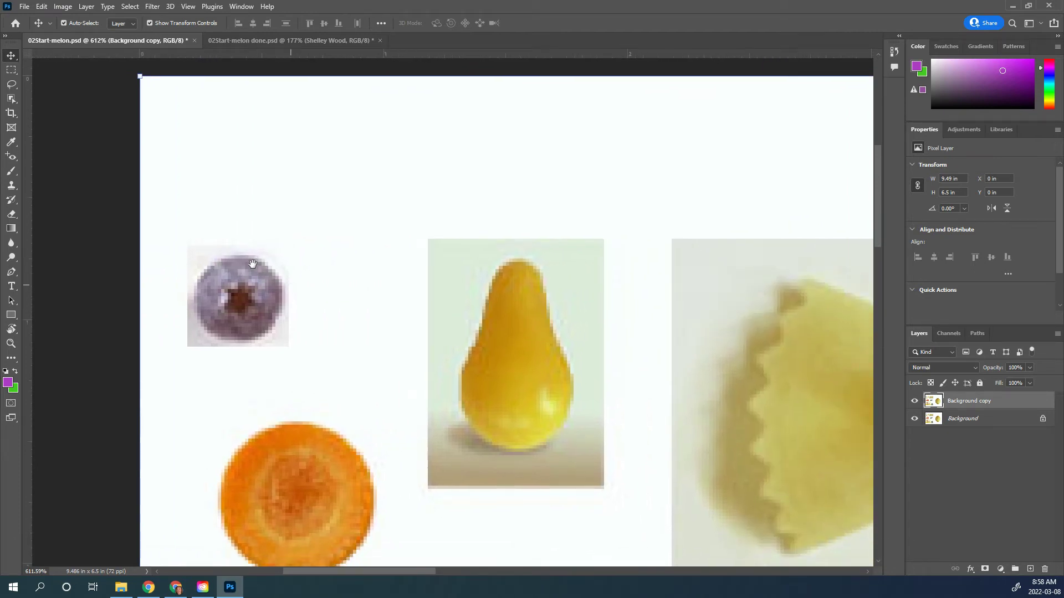
left_click_drag(250, 258, 264, 259)
scroll(265, 259, "up", 3)
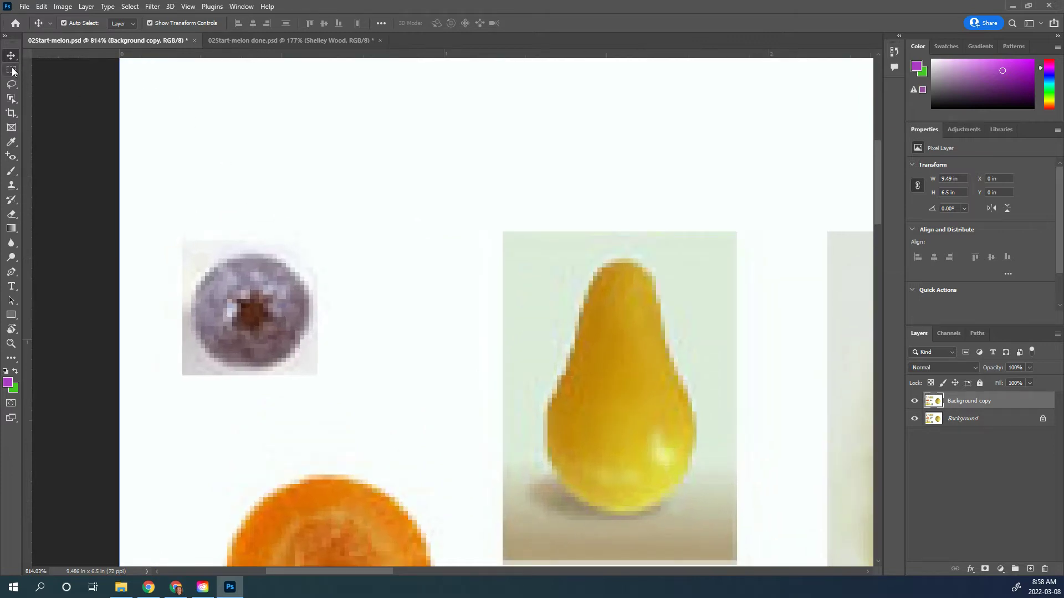
left_click(13, 71)
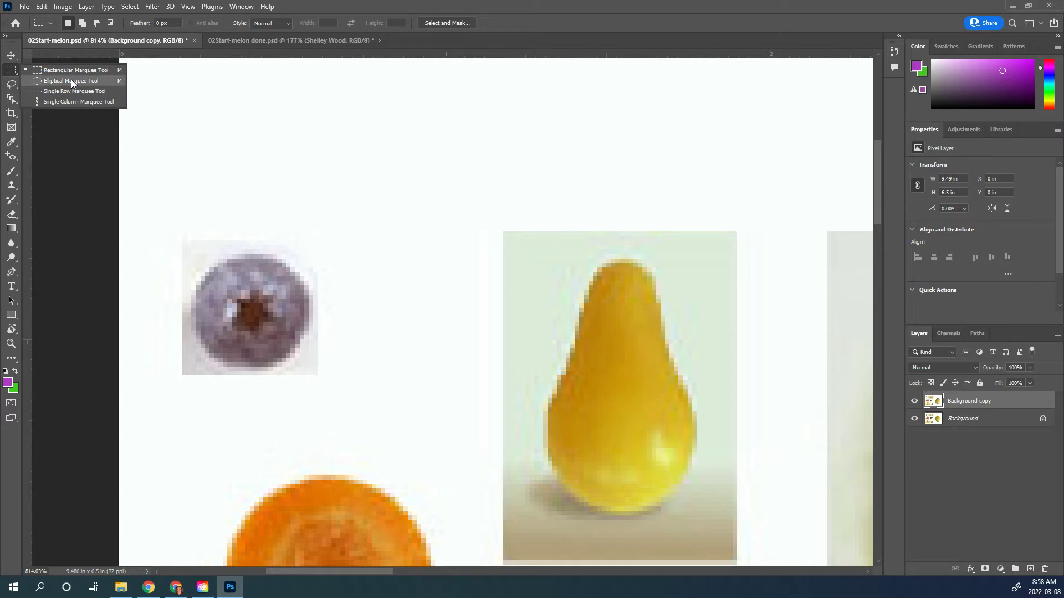
left_click(71, 80)
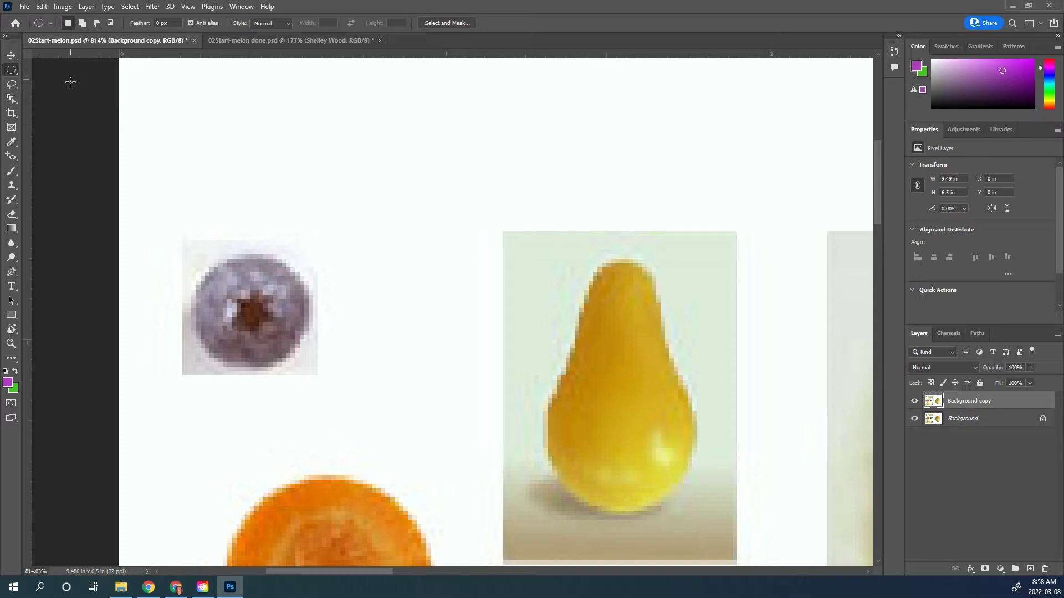
left_click_drag(197, 256, 309, 373)
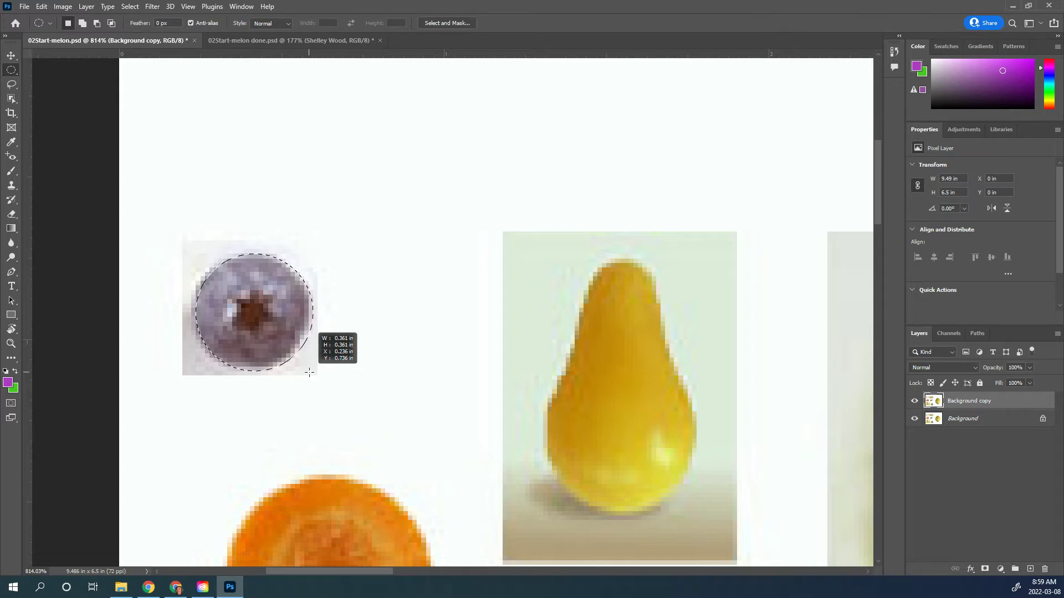
left_click_drag(298, 321, 302, 363)
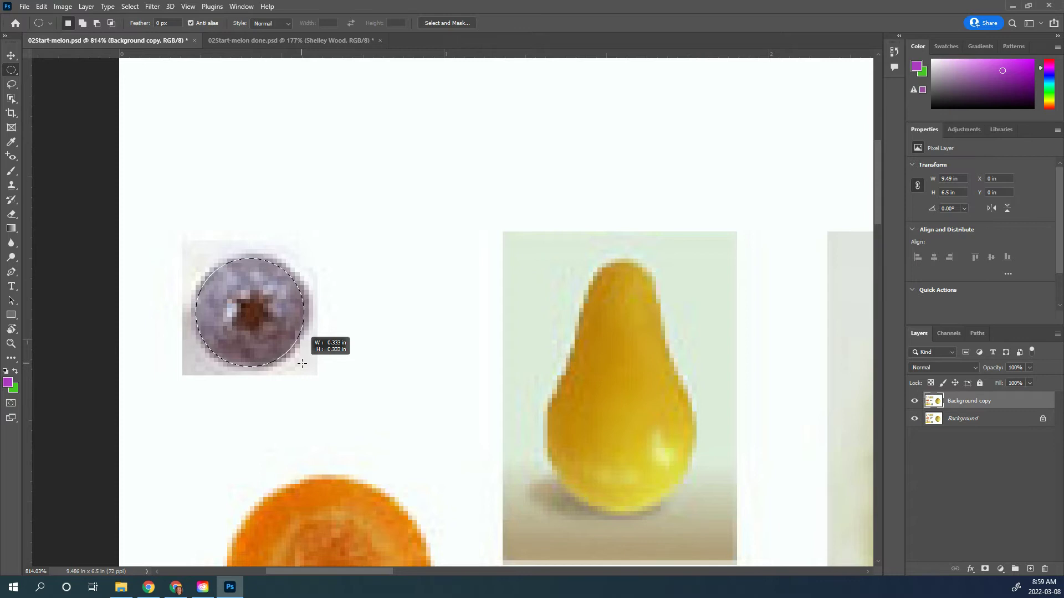
left_click_drag(302, 363, 302, 363)
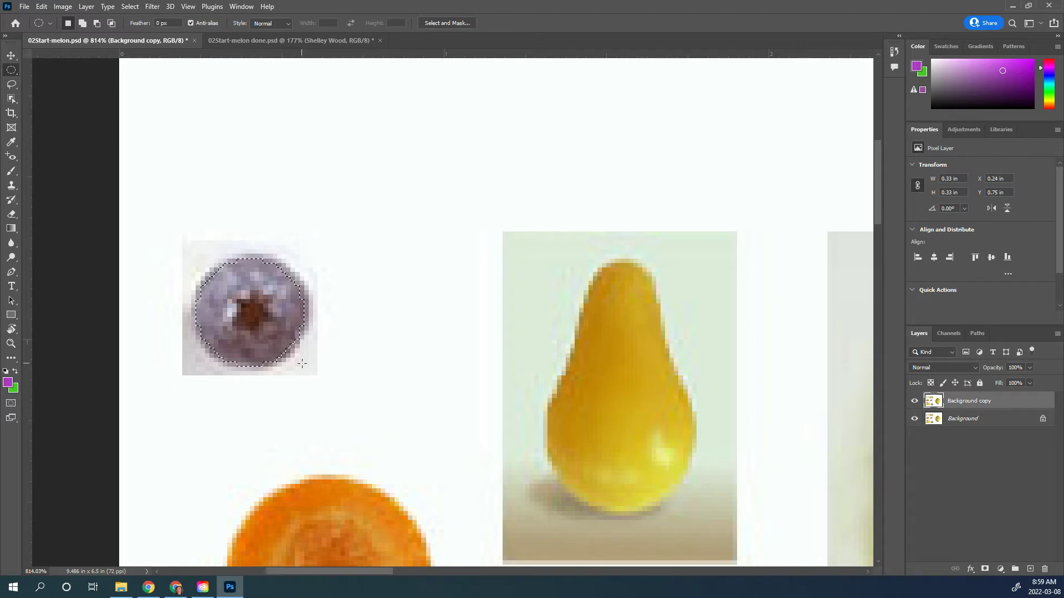
Copy the selected blueberry to its own layer and name that layer "blueberry".
key("ctrl+j")
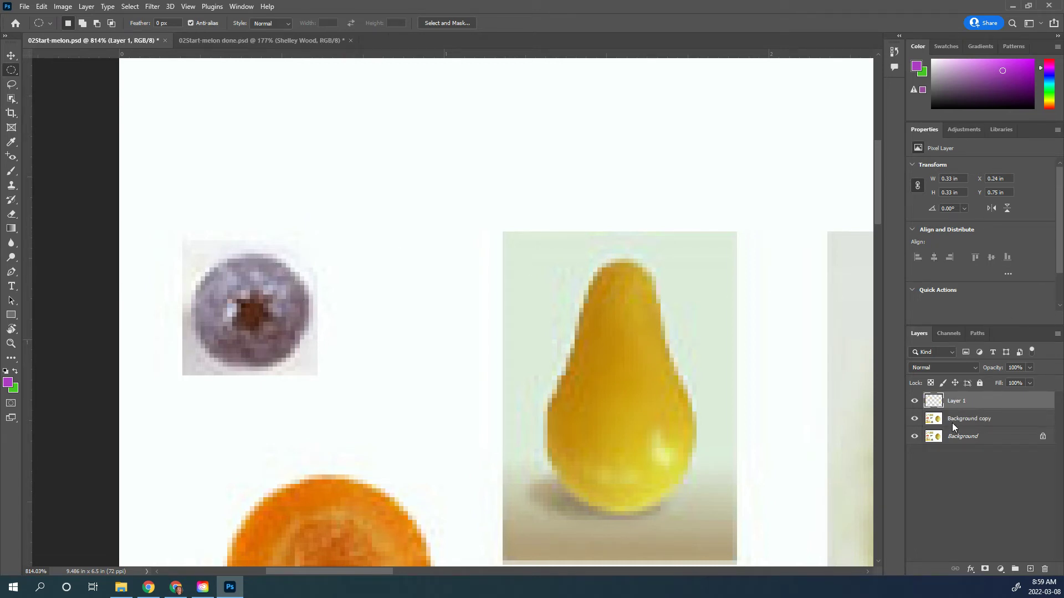
double_click(955, 400)
key("Return")
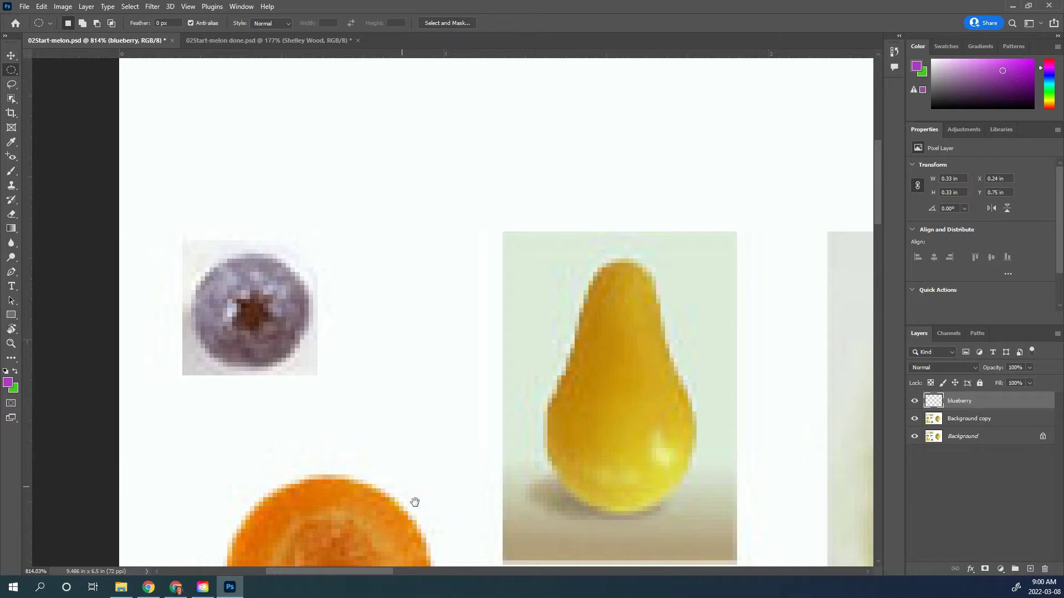
On the Background copy layer, select the carrot slice with a circular marquee about 0.6 in wide.
left_click_drag(420, 485, 419, 238)
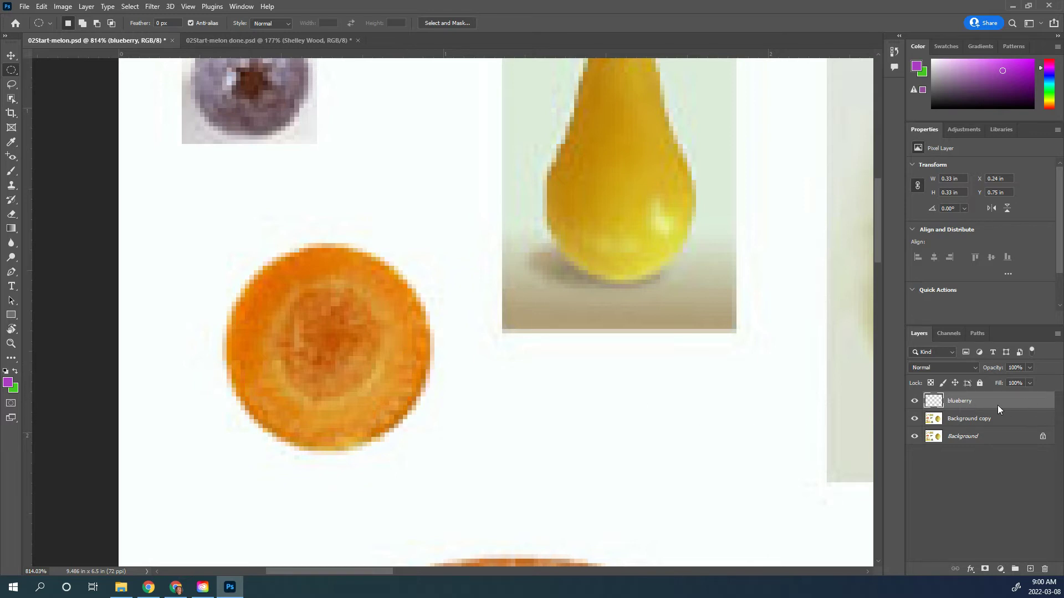
mouse_move(882, 406)
left_mouse_down()
mouse_move(976, 417)
mouse_move(1038, 395)
left_mouse_up()
left_click(990, 418)
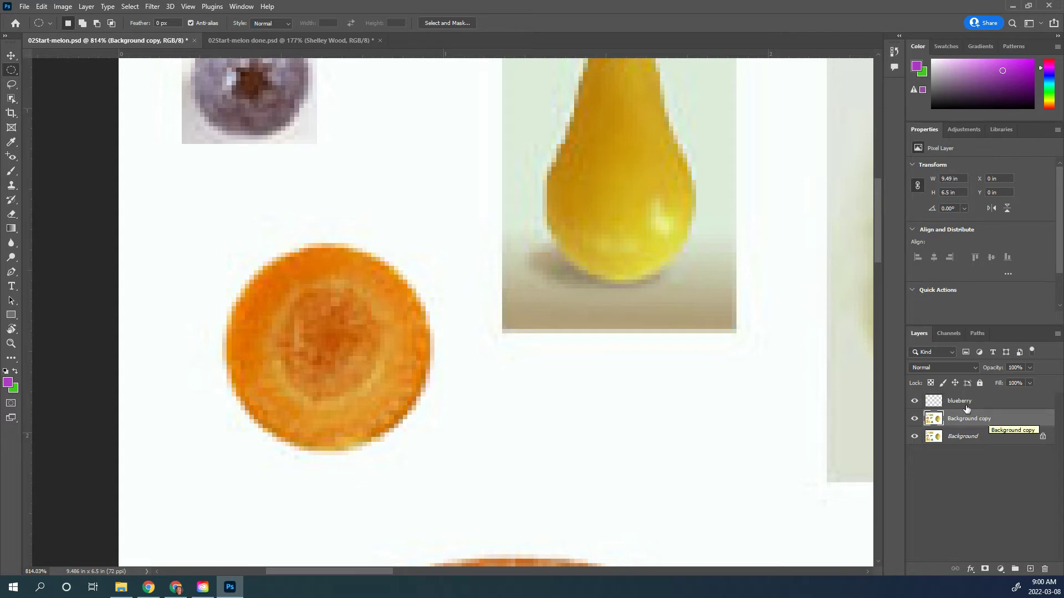
left_click_drag(245, 275, 422, 445)
key("shift")
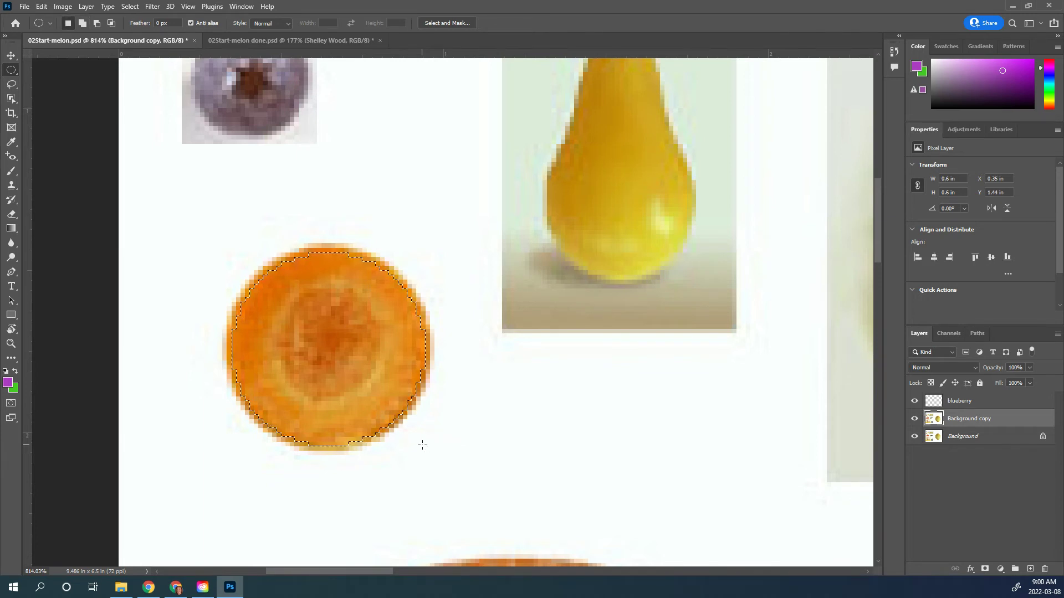
Copy the selected carrot slice to its own layer and name that layer "carrot".
key("ctrl+j")
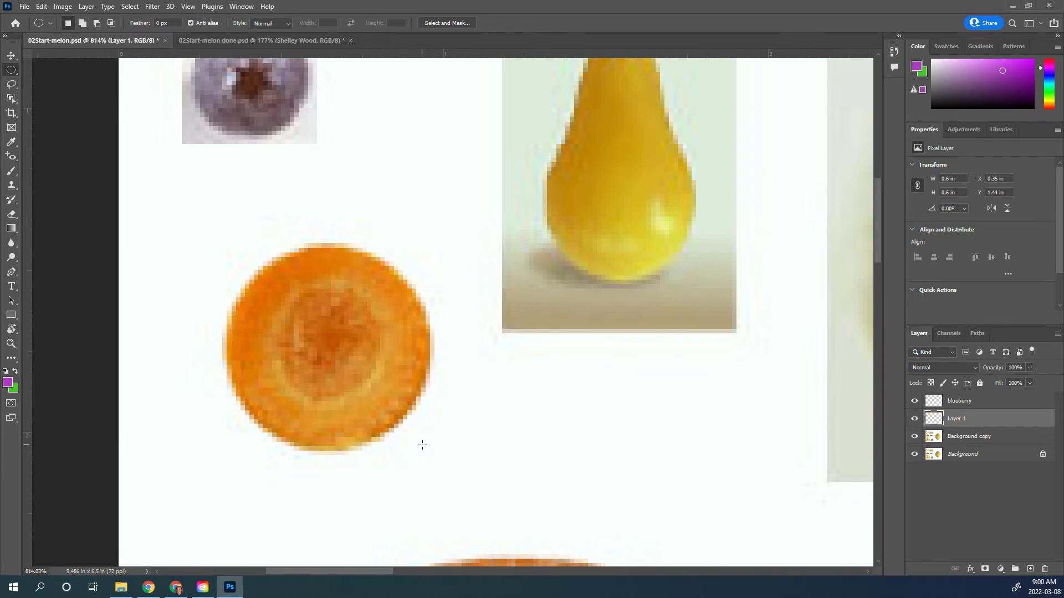
double_click(960, 420)
type("carrot")
key("Return")
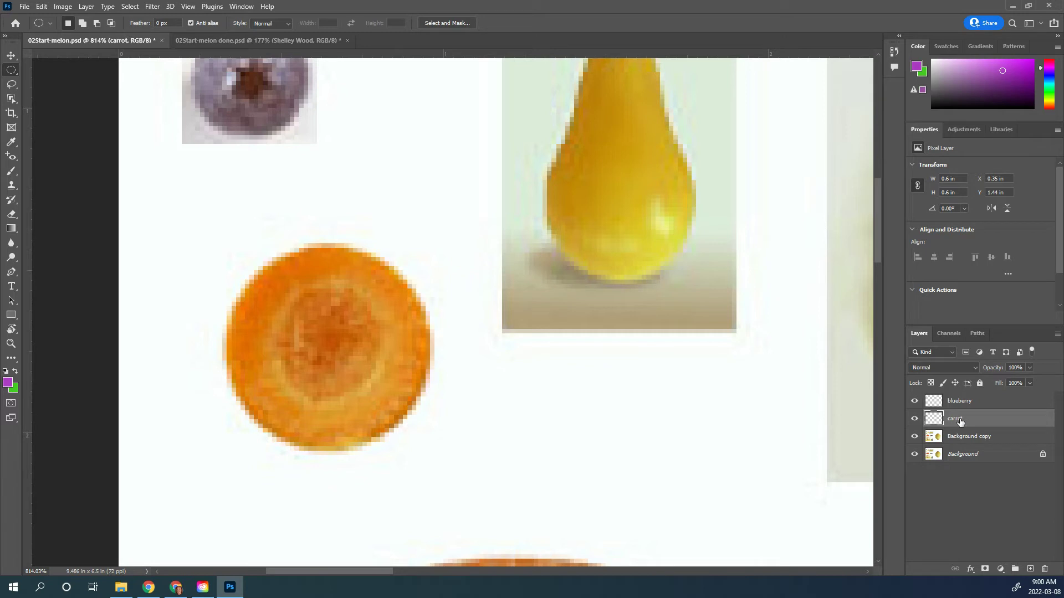
Move the blueberry layer's cutout onto the centre of the carrot slice.
scroll(382, 355, "down", 5)
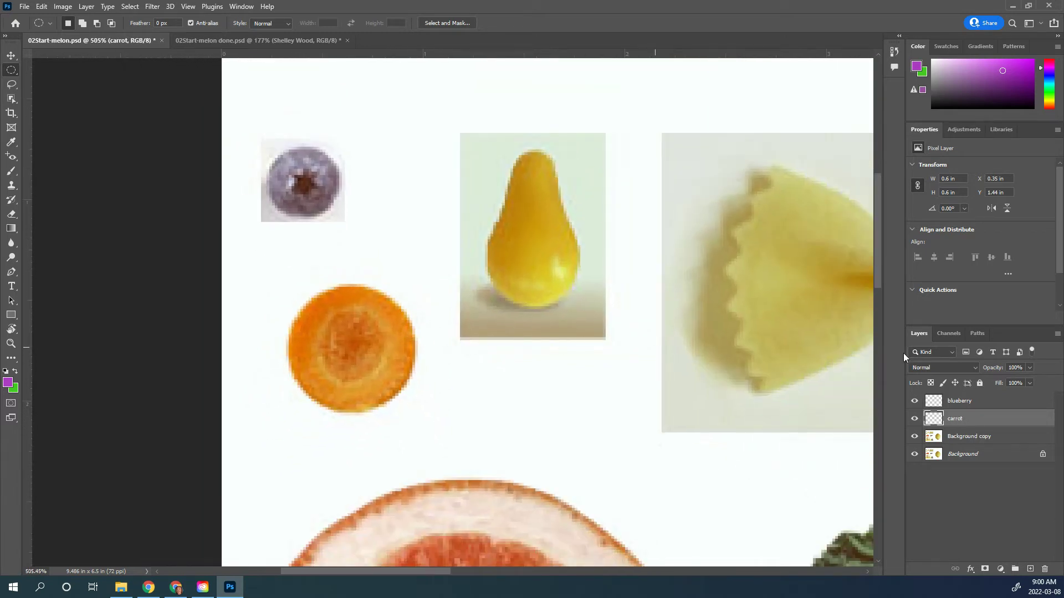
left_click(962, 401)
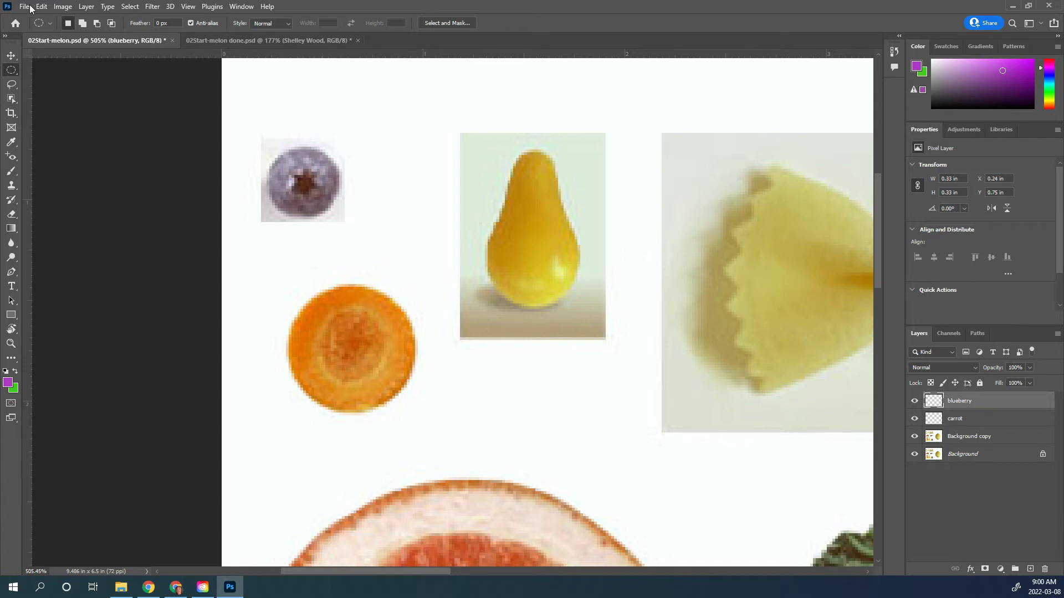
left_click(15, 57)
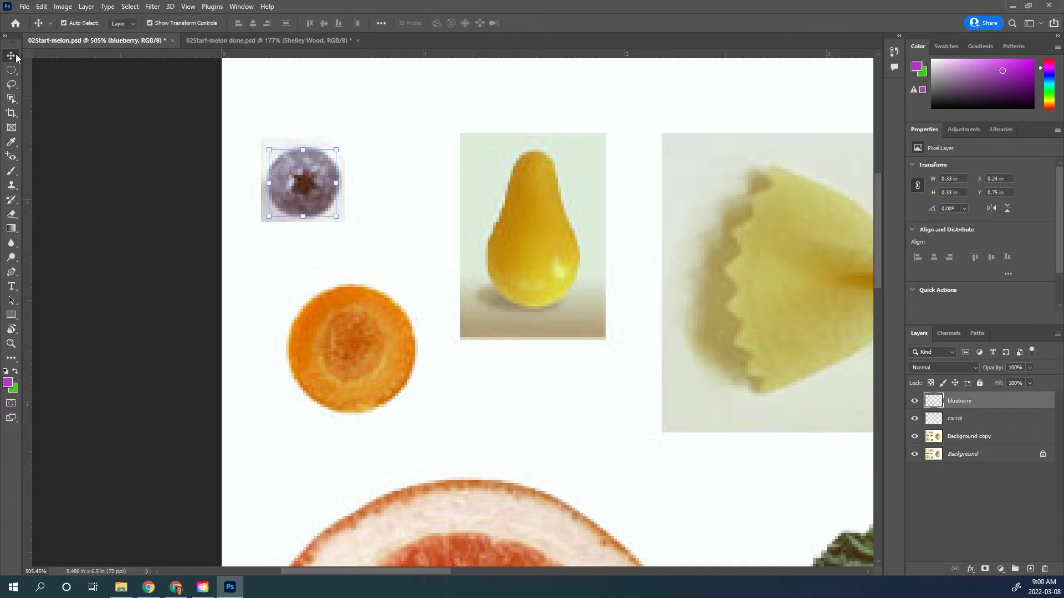
left_click_drag(311, 191, 357, 344)
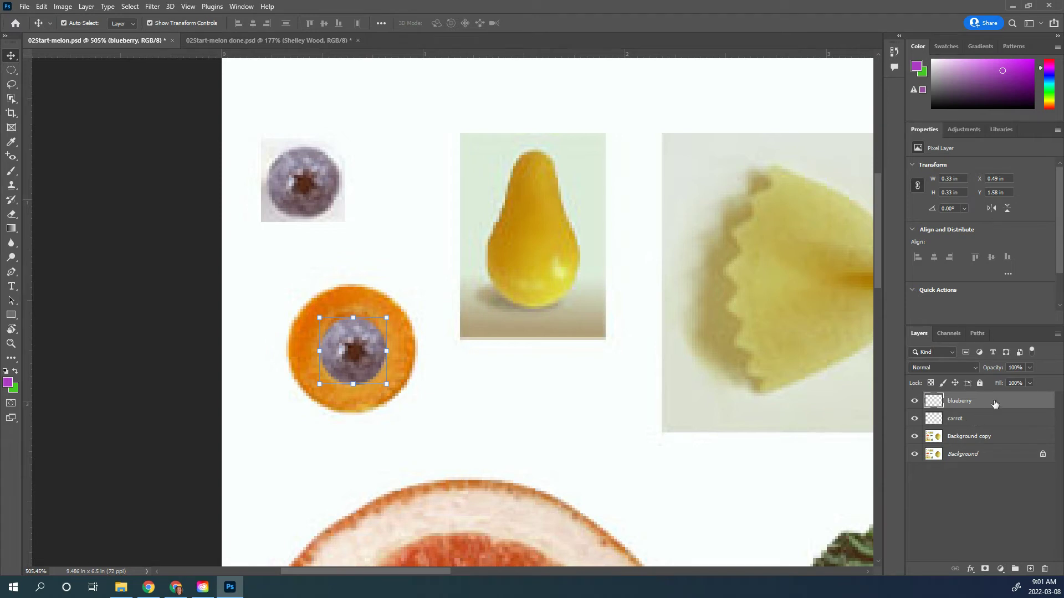
Move the blueberry and carrot layers together onto the melon at about X 6.5, Y 2.7 in, and duplicate them at about X 7.5 in.
key("ctrl+2")
left_click_drag(903, 358, 850, 364)
key("Escape")
left_click(986, 420, "ctrl")
key("ctrl")
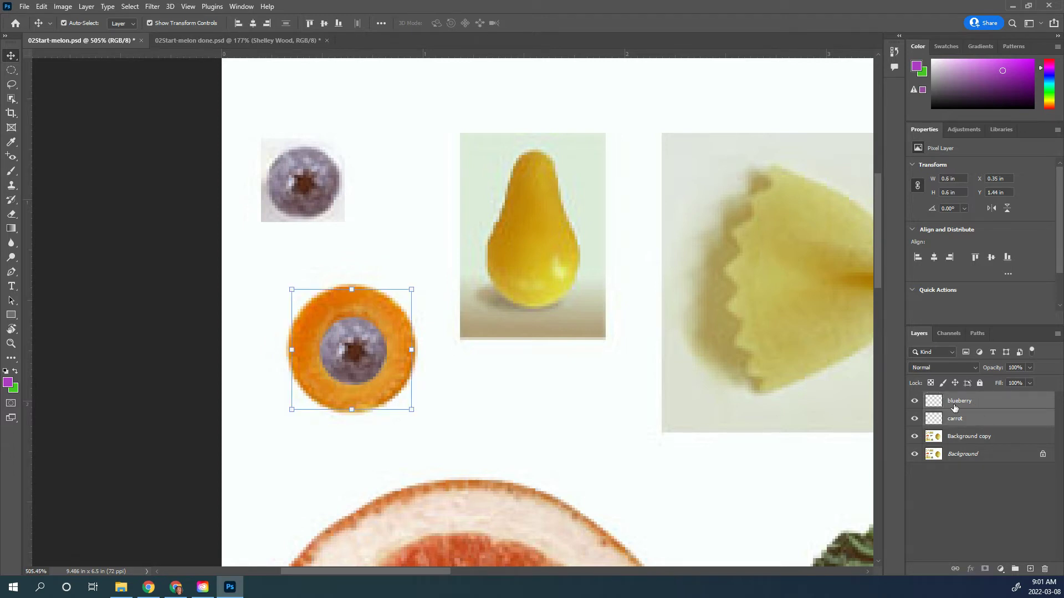
key("ctrl+2")
left_click_drag(198, 91, 28, 63)
key("Escape")
left_click_drag(344, 356, 556, 396)
scroll(557, 391, "down", 5)
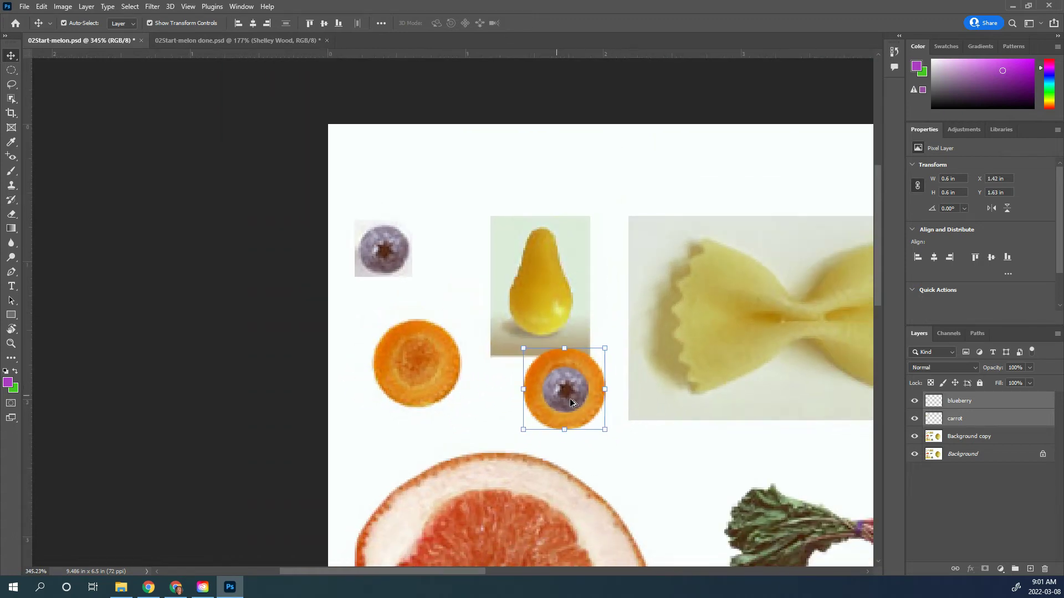
scroll(570, 394, "down", 2)
left_click_drag(738, 477, 387, 378)
left_click_drag(239, 257, 617, 336)
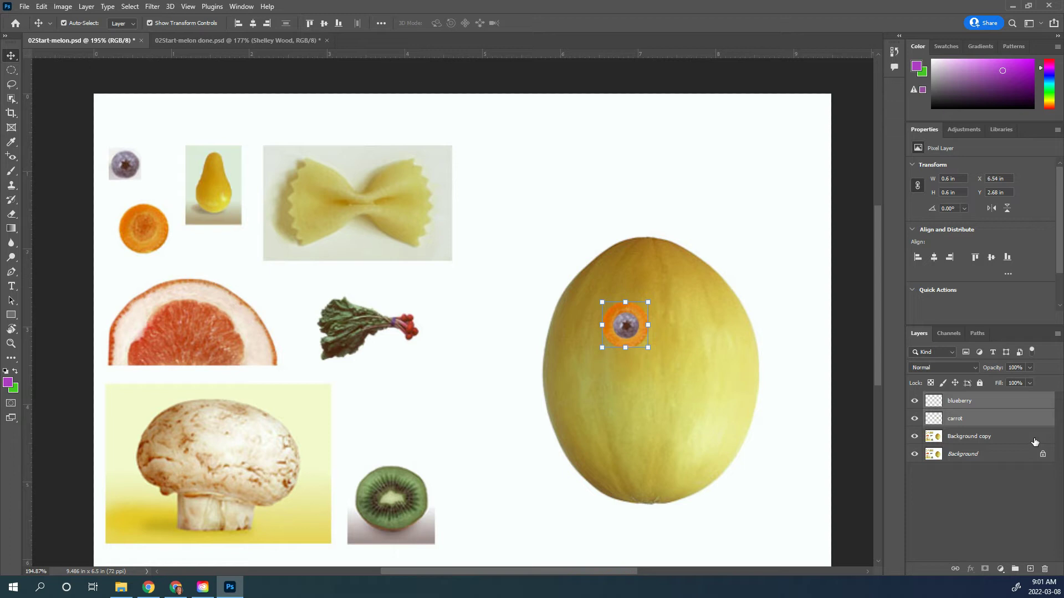
left_click_drag(640, 329, 713, 328)
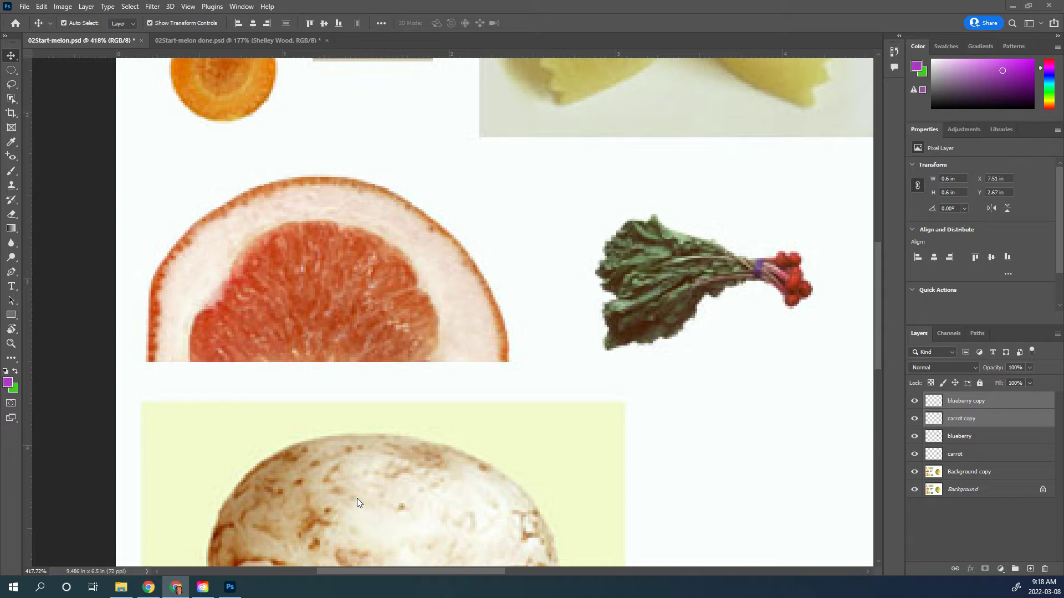
Try outlining the grapefruit's red flesh freehand with the Lasso tool on the Background copy layer, and clear the selection.
left_click(12, 85)
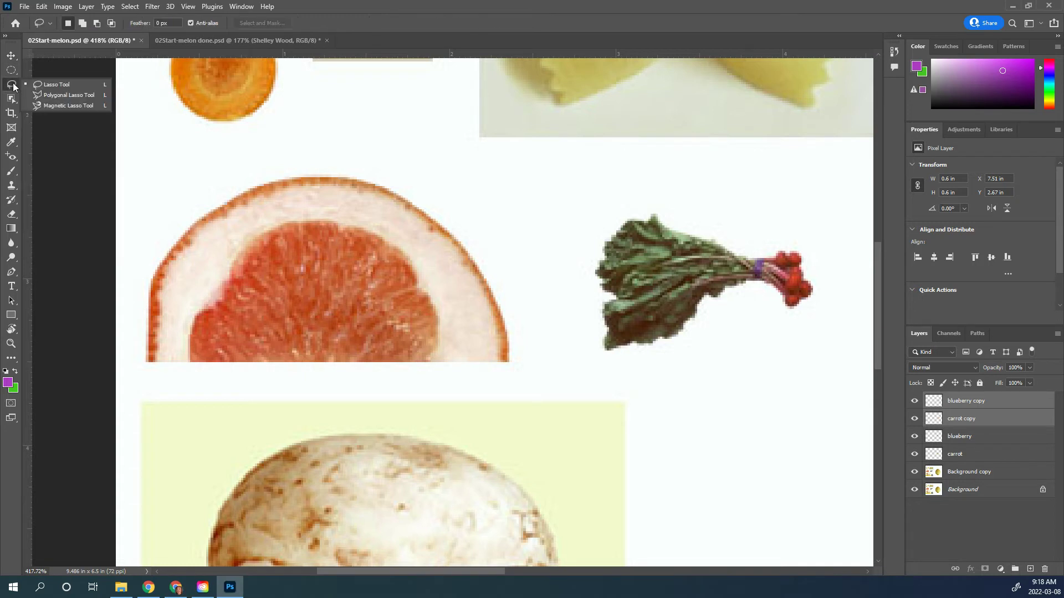
left_click(66, 84)
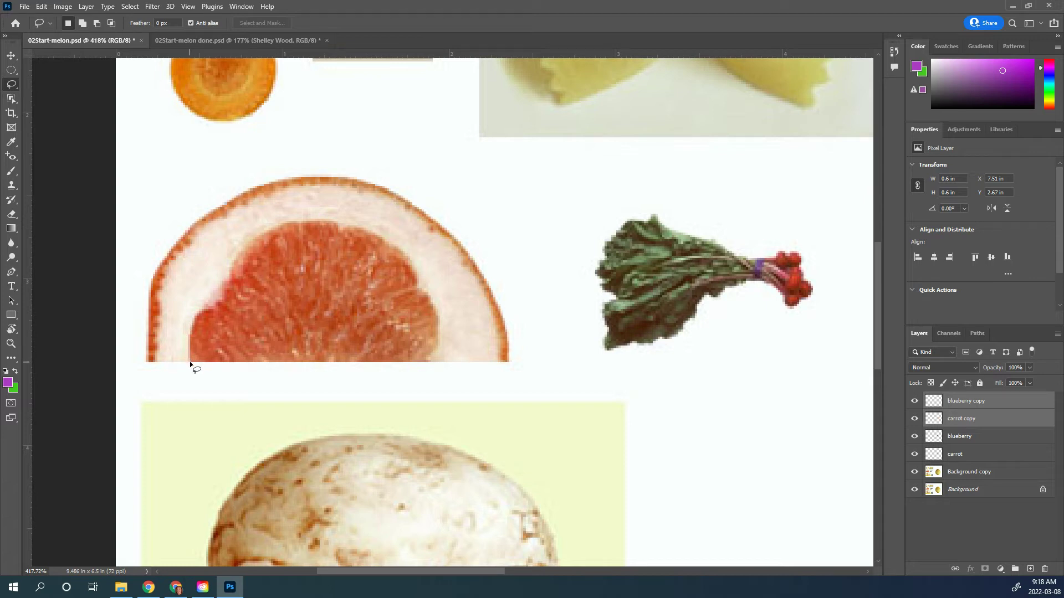
left_click(975, 473)
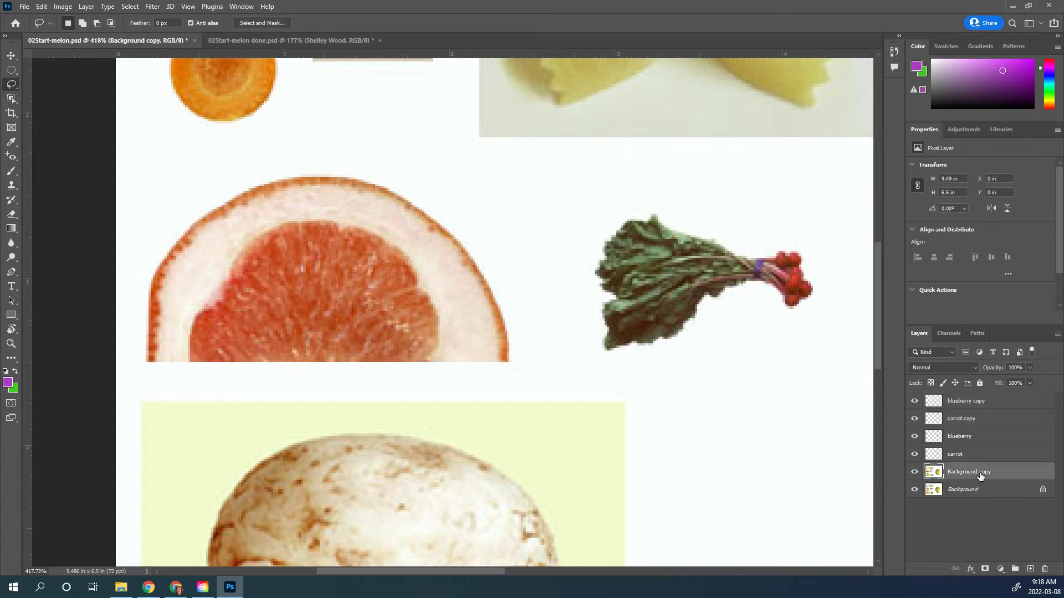
mouse_move(191, 363)
left_mouse_down()
mouse_move(193, 319)
mouse_move(227, 296)
left_mouse_up()
mouse_move(257, 244)
left_mouse_down()
mouse_move(271, 229)
mouse_move(334, 224)
left_mouse_up()
mouse_move(418, 293)
left_mouse_down()
mouse_move(435, 317)
mouse_move(425, 362)
mouse_move(343, 360)
left_mouse_up()
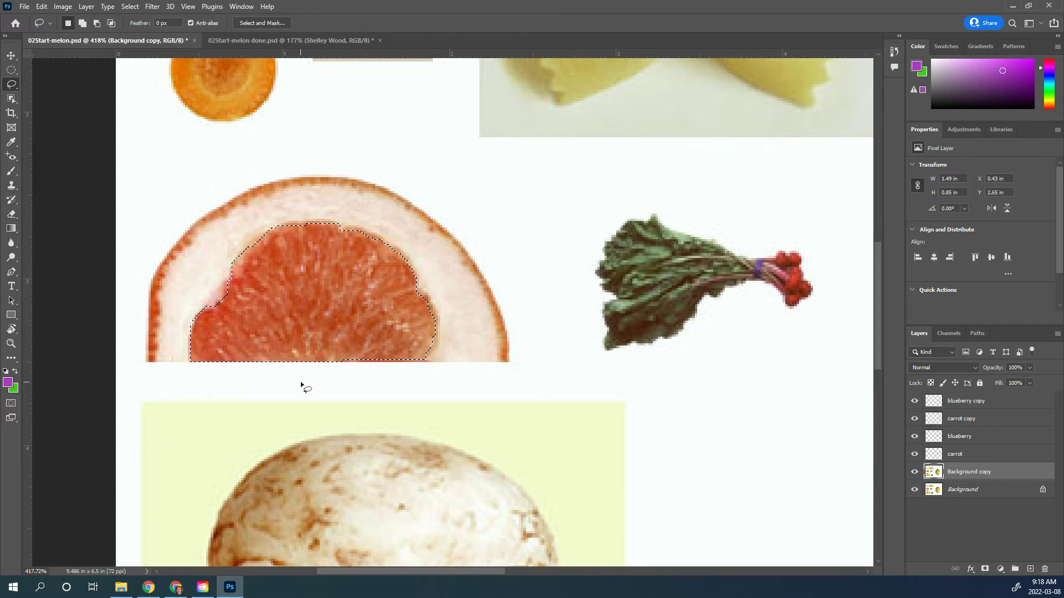
key("ctrl+d")
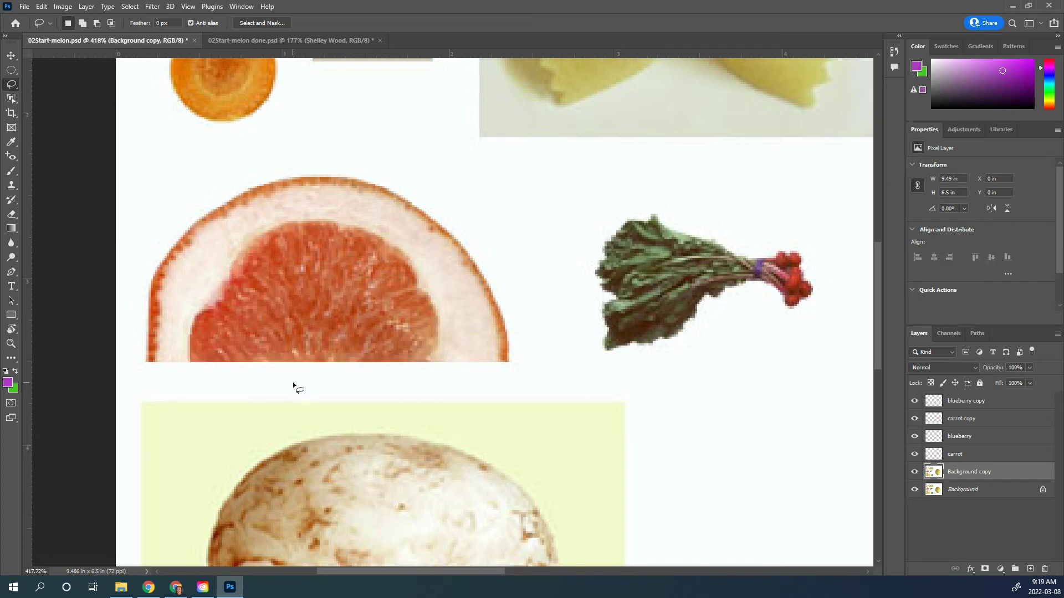
Try outlining part of the grapefruit's red flesh with straight Polygonal Lasso segments, and clear the selection.
right_click(11, 88)
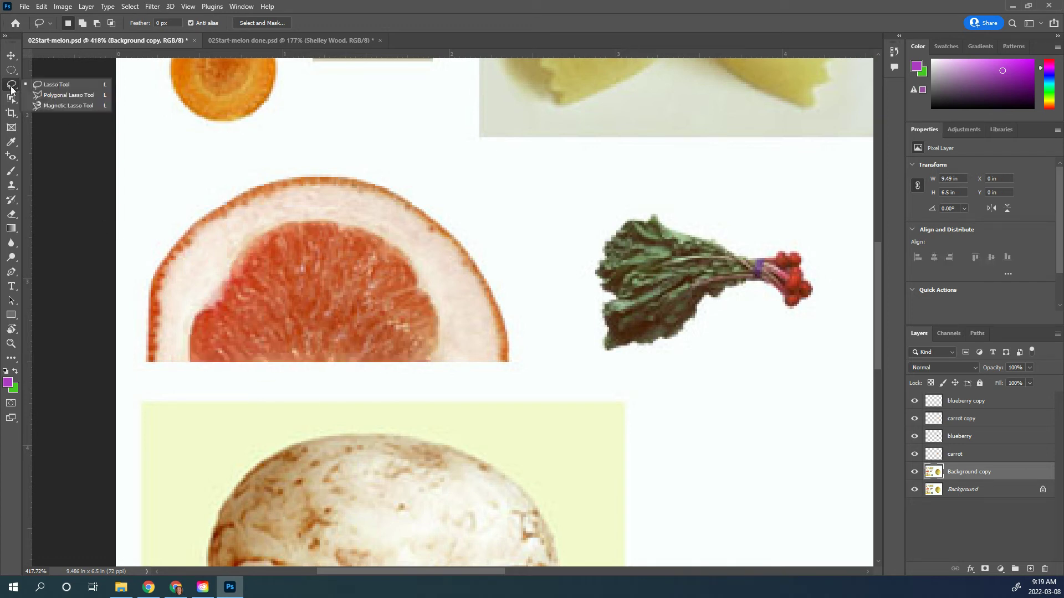
left_click(62, 95)
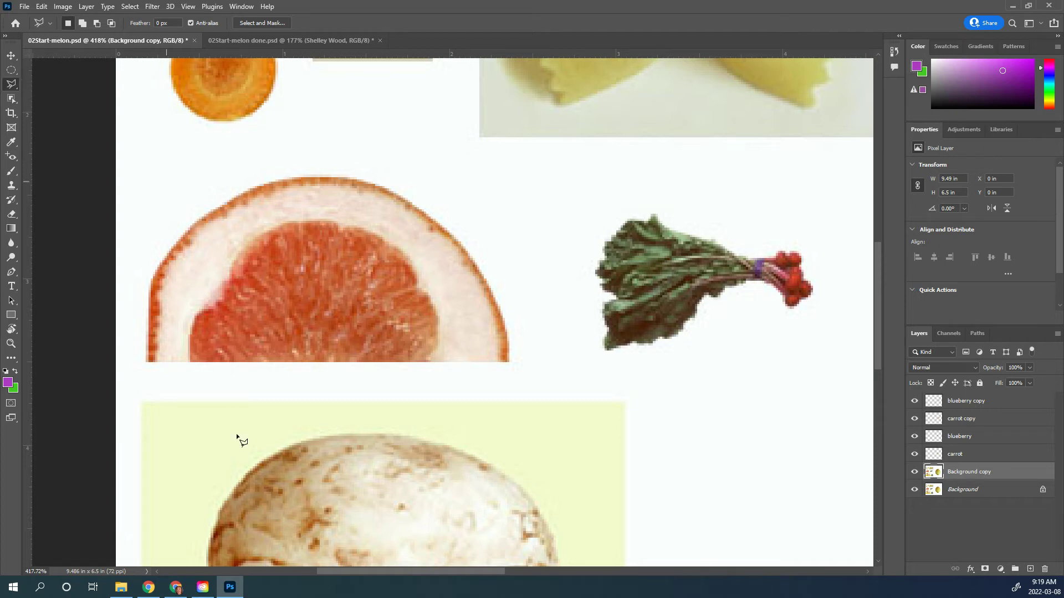
left_click(190, 362)
left_click(429, 362)
left_click(446, 308)
left_click(251, 286)
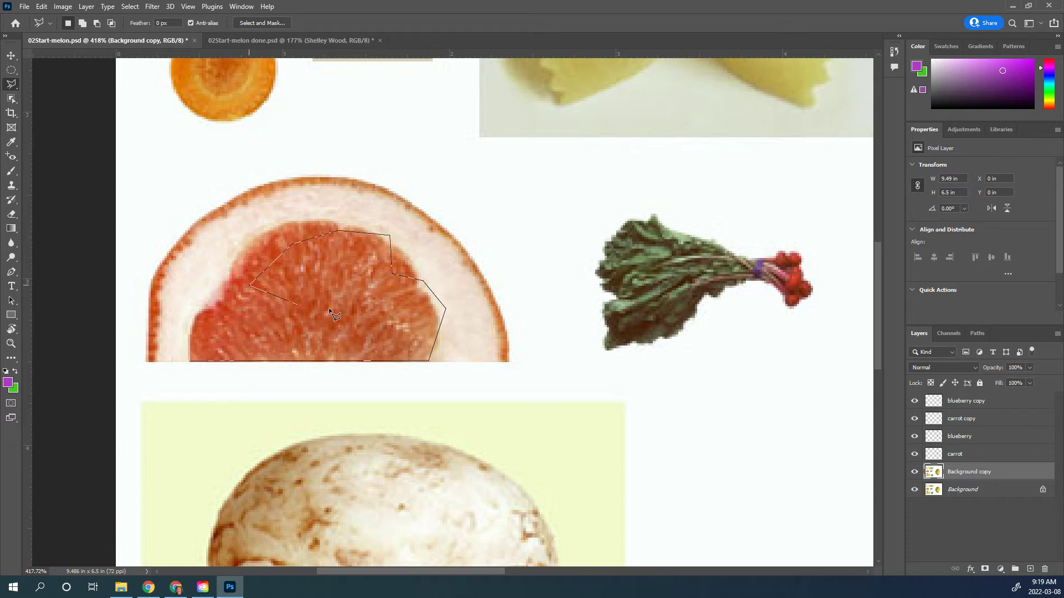
left_click(329, 309)
left_click(242, 336)
double_click(297, 337)
key("ctrl+d")
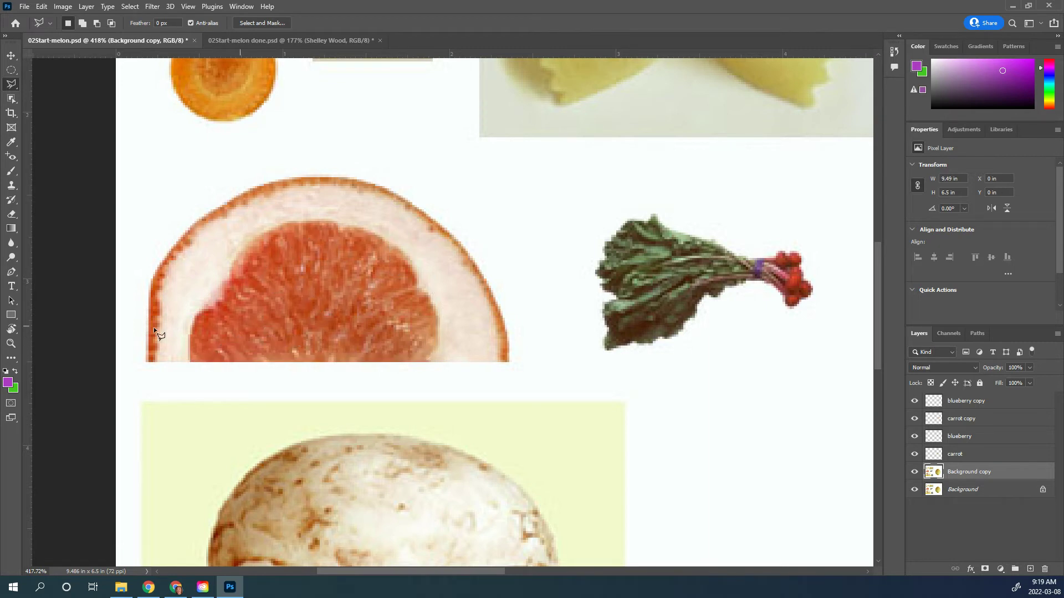
Select the grapefruit's red flesh on the Background copy layer by tracing its edge with the Magnetic Lasso tool.
left_click(9, 87)
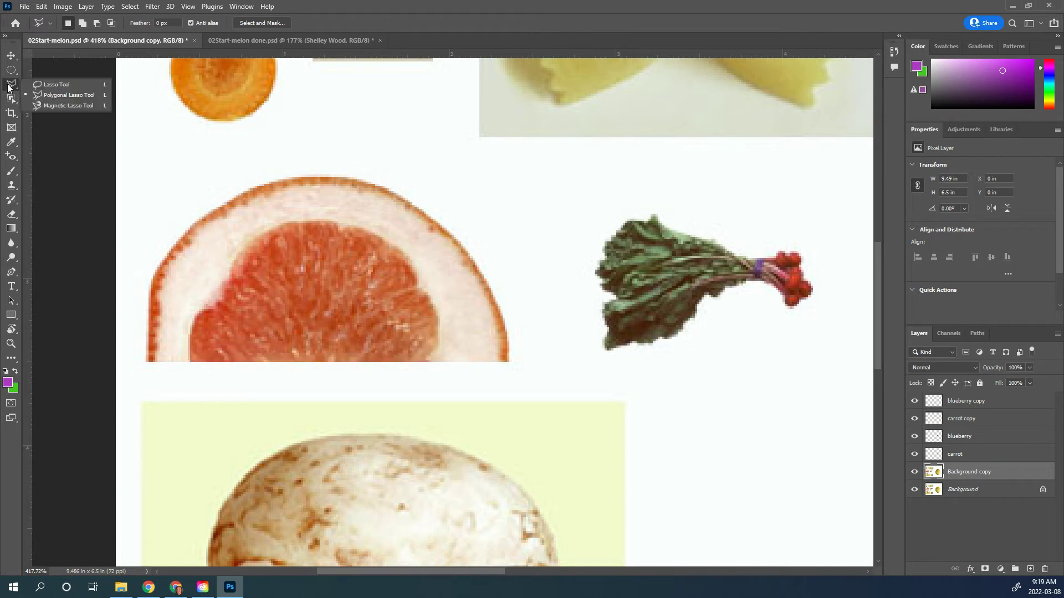
left_click(66, 105)
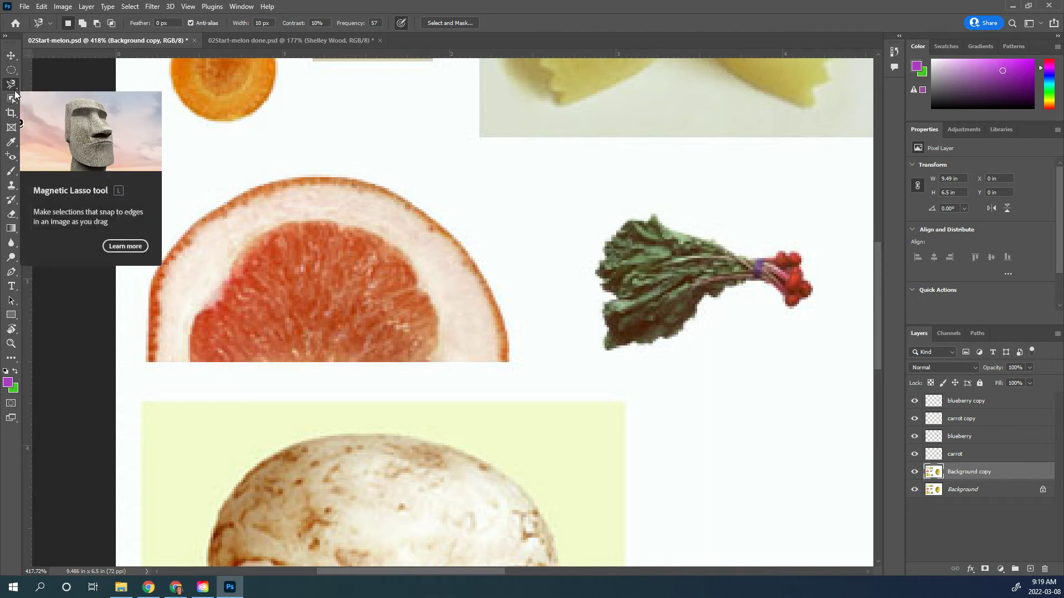
left_click(189, 361)
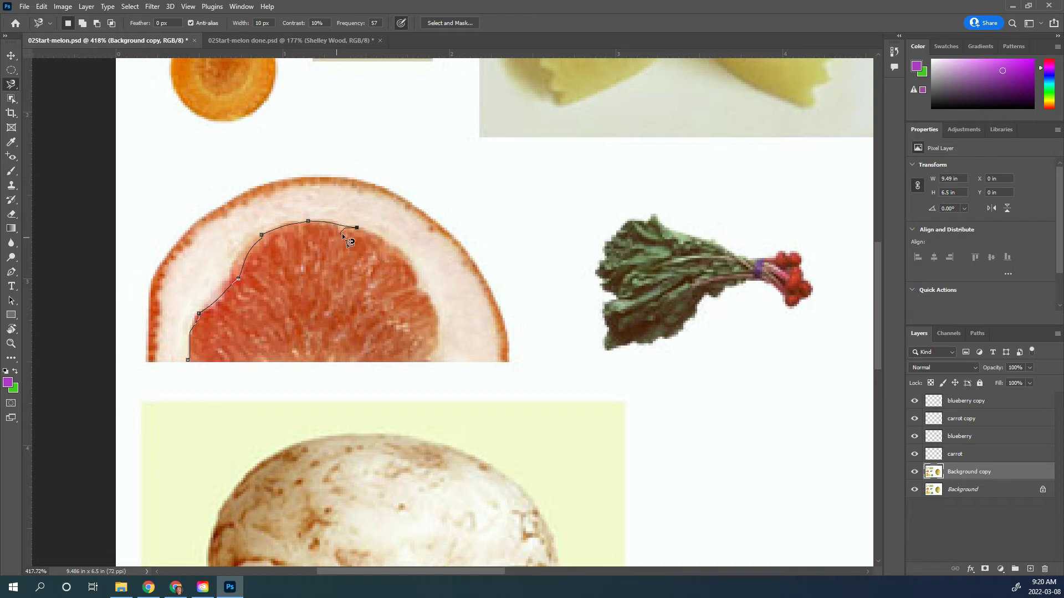
left_click(385, 251)
left_click(417, 286)
left_click(426, 297)
left_click(427, 364)
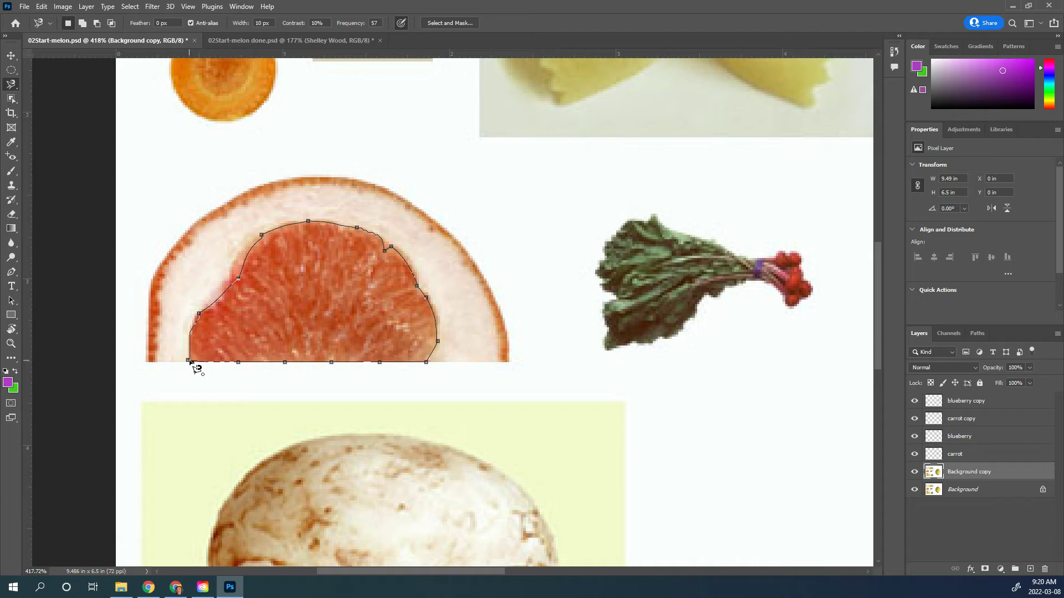
left_click(189, 361)
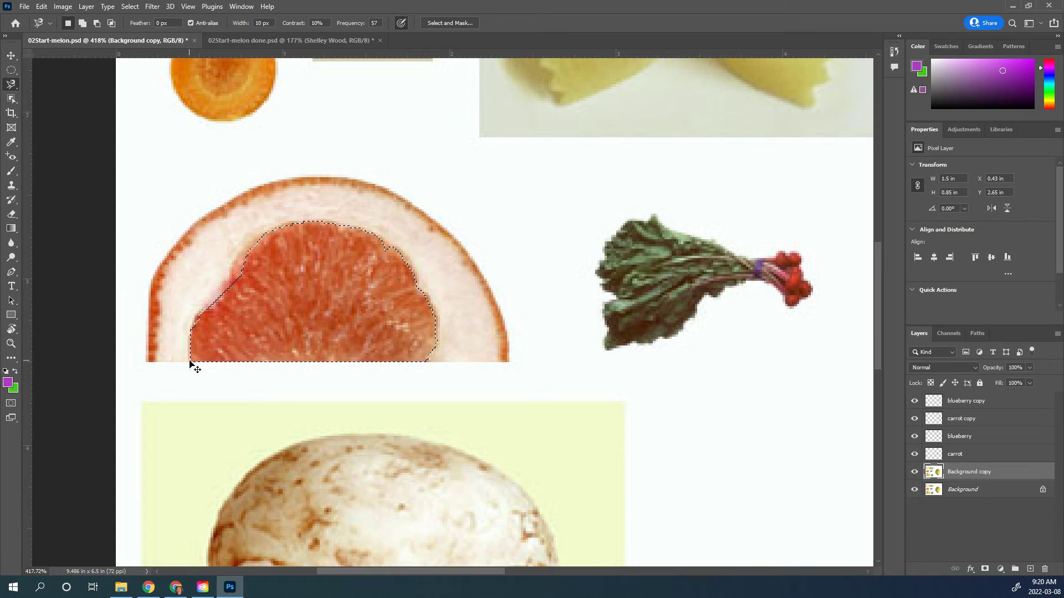
Copy the selected grapefruit flesh to a new layer and name it ear.
key("ctrl+j")
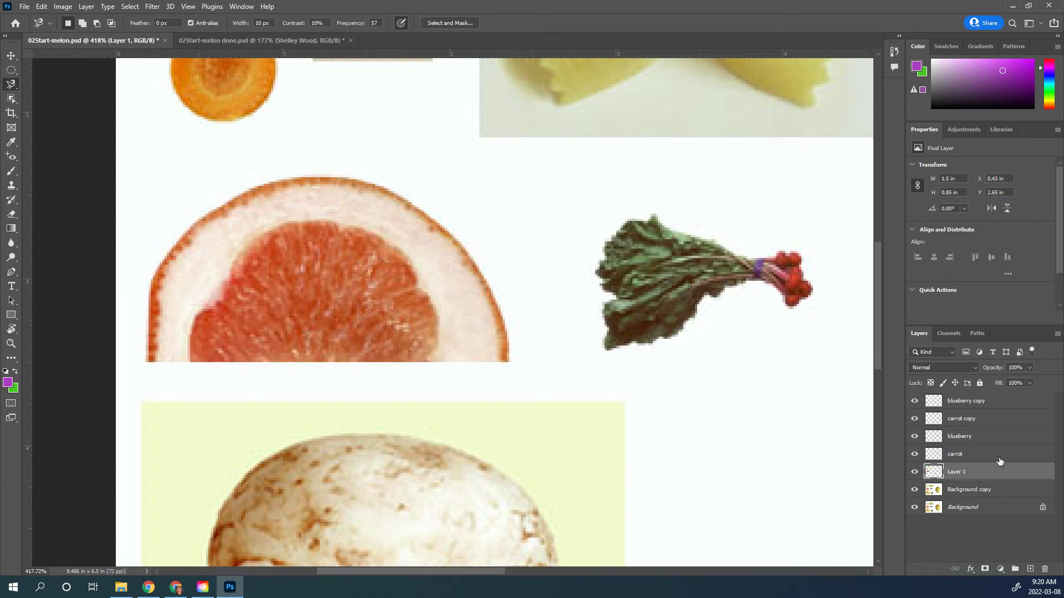
double_click(962, 471)
type("ear")
key("Return")
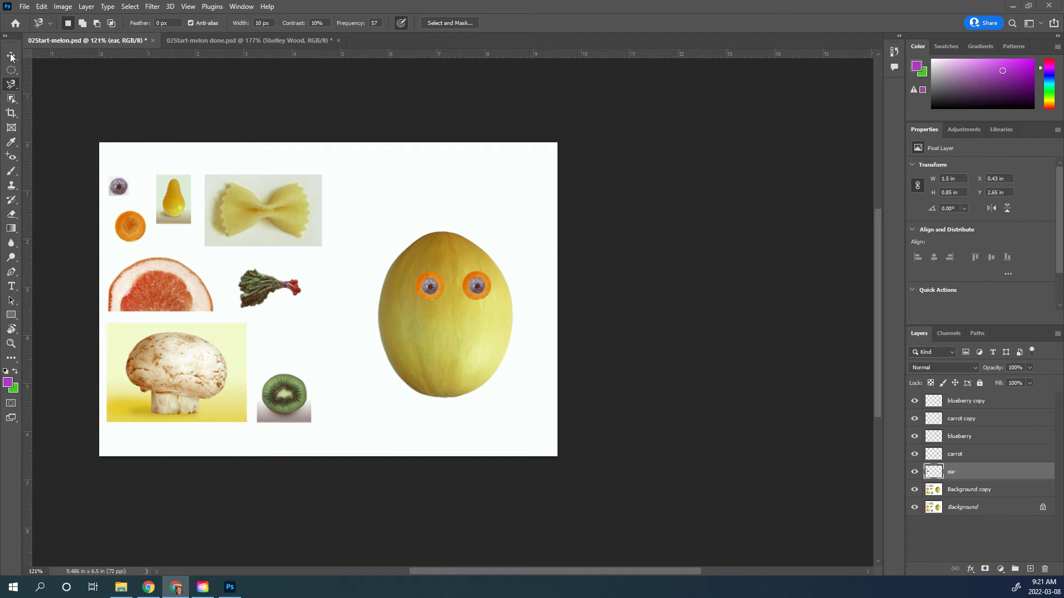
Move the ear layer's cutout over the melon's right edge, at about X 7.82, Y 2.67 in.
left_click(7, 57)
left_click(10, 55)
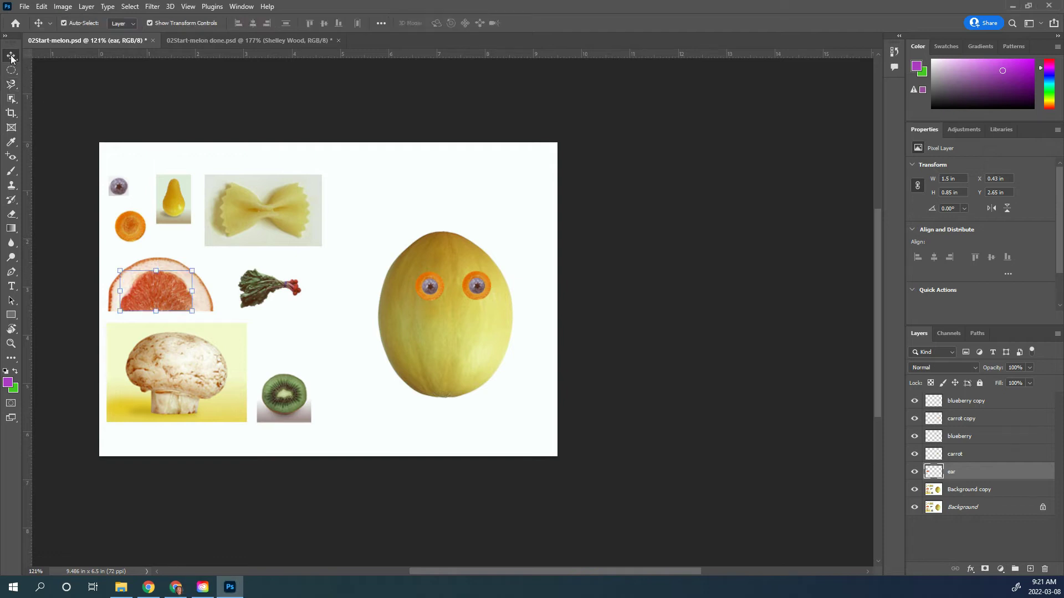
left_click_drag(166, 294, 508, 293)
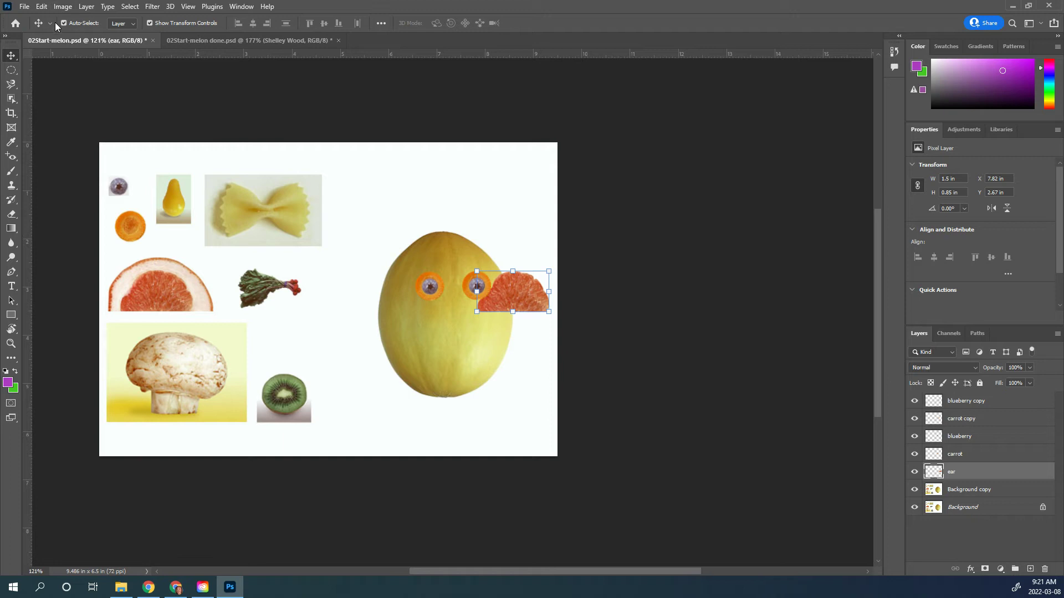
left_click(63, 6)
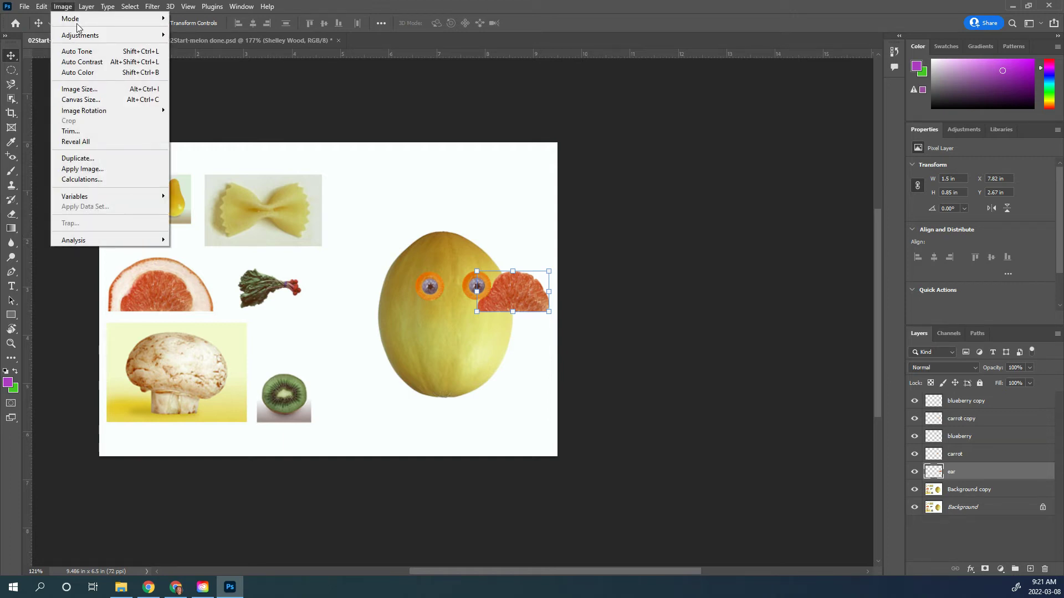
left_click(42, 6)
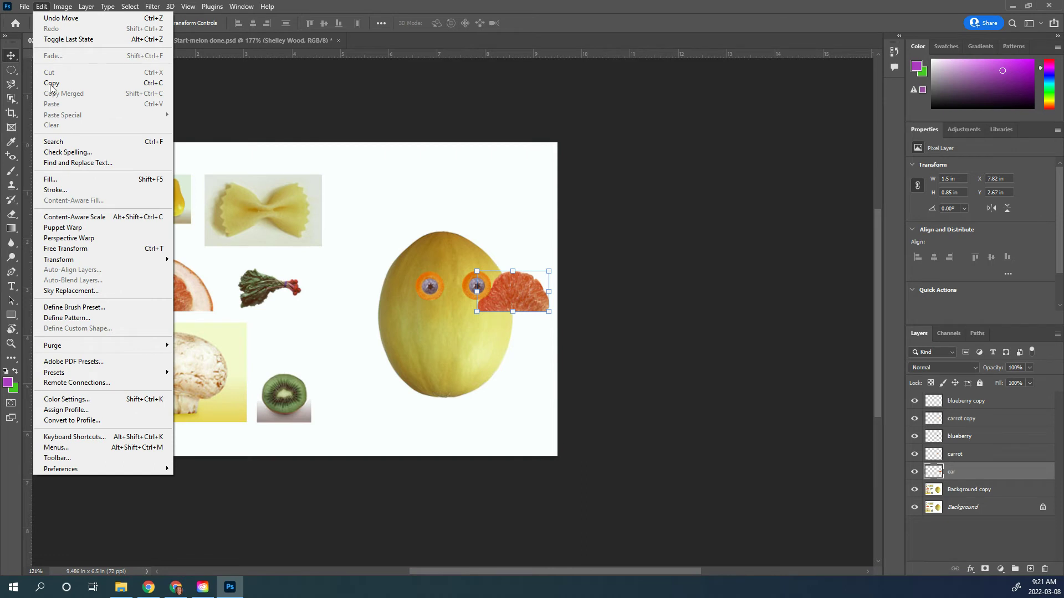
mouse_move(74, 262)
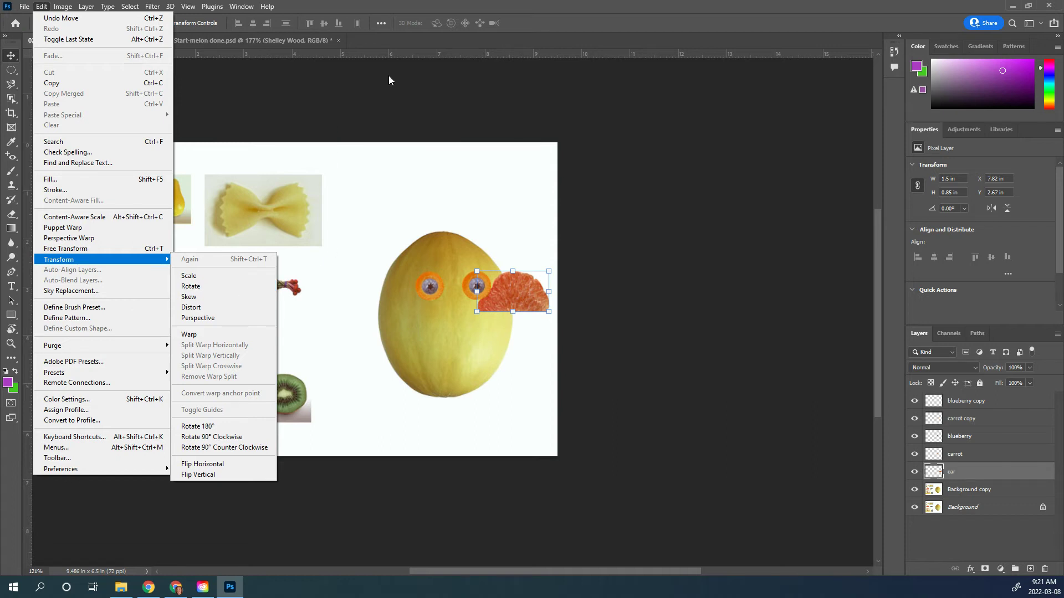
left_click(500, 7)
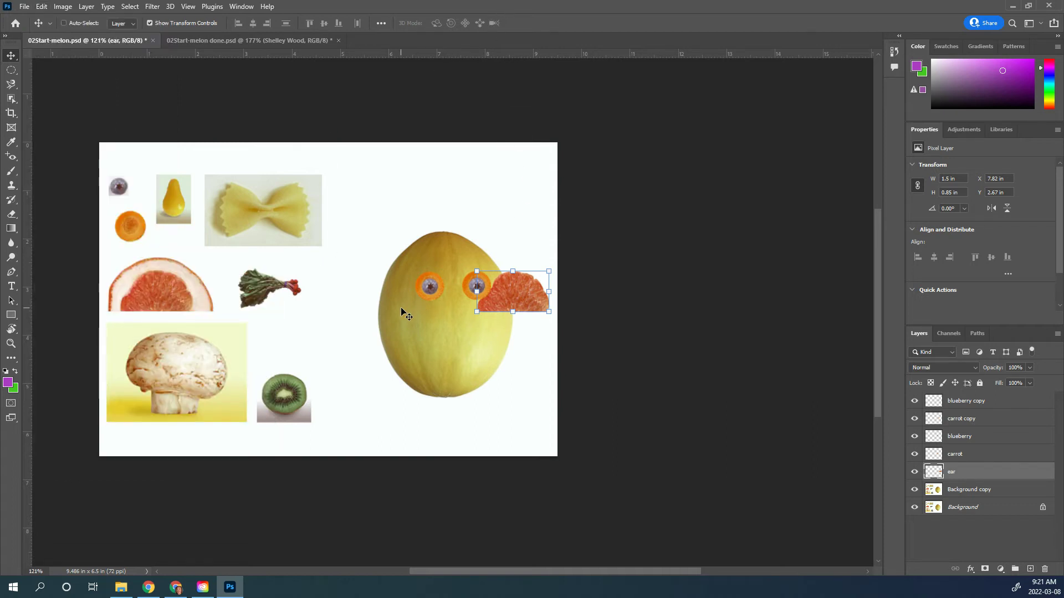
Rotate the ear cutout 90° clockwise with Free Transform so its flat side faces the melon.
key("ctrl+t")
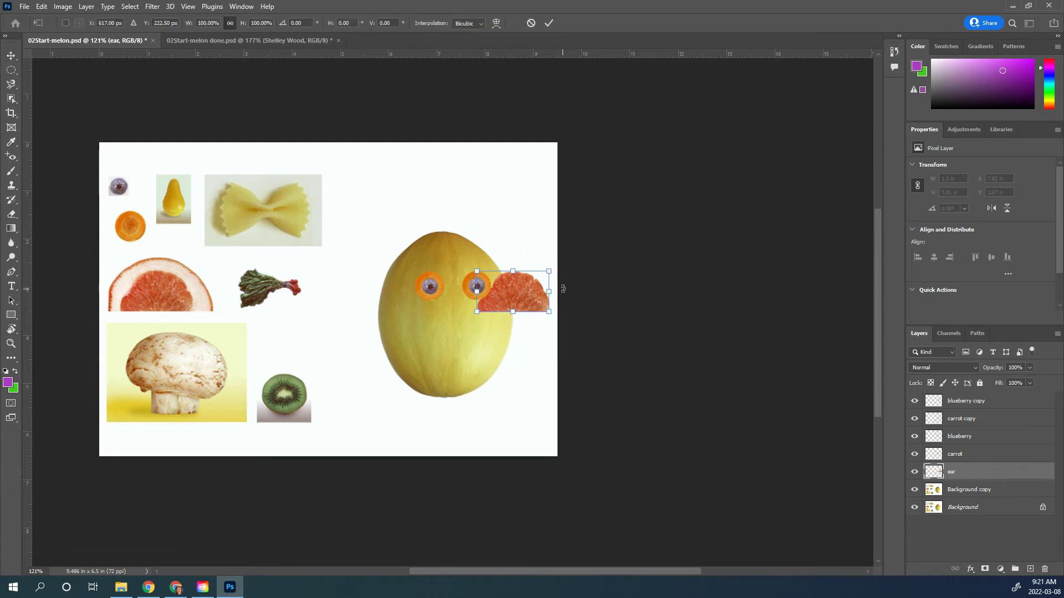
scroll(540, 323, "up", 5)
scroll(535, 320, "up", 3)
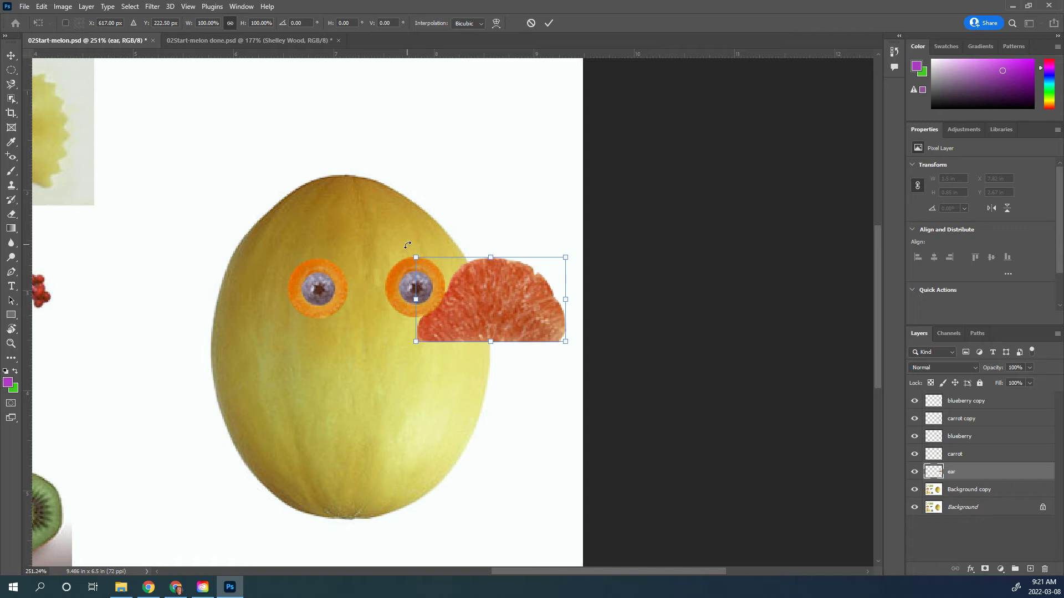
left_click_drag(407, 245, 532, 220)
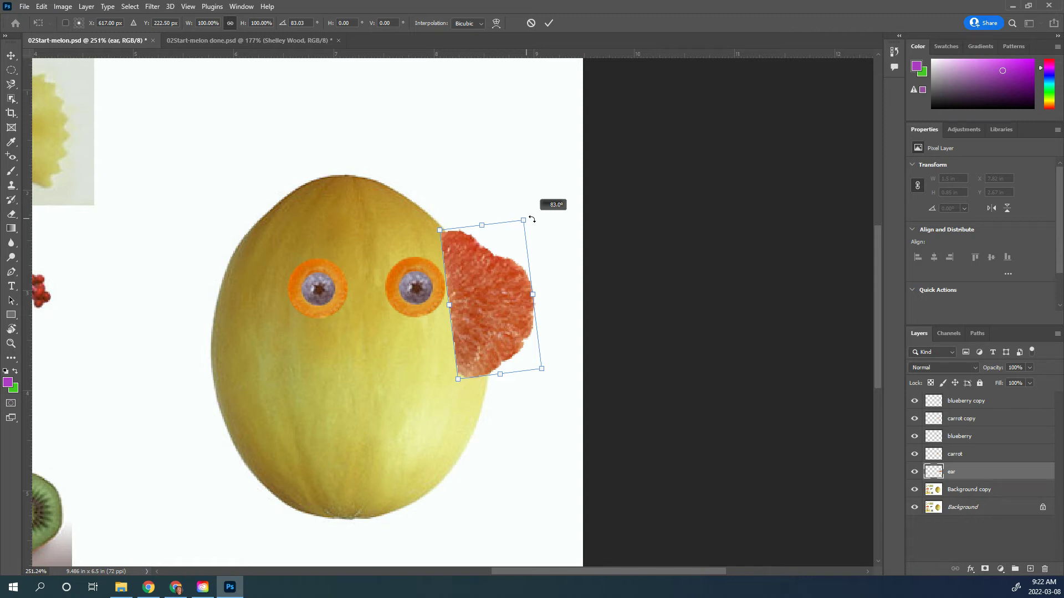
mouse_move(532, 219)
left_mouse_down()
mouse_move(435, 231)
mouse_move(400, 265)
mouse_move(436, 226)
mouse_move(545, 215)
mouse_move(388, 245)
mouse_move(448, 212)
mouse_move(540, 212)
left_mouse_up()
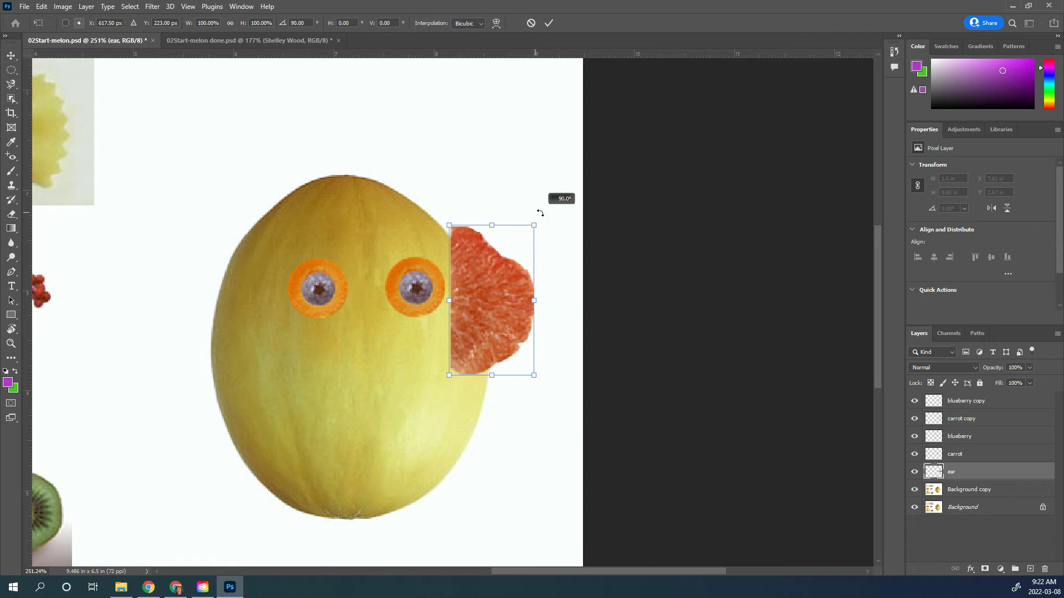
left_click_drag(540, 212, 540, 213)
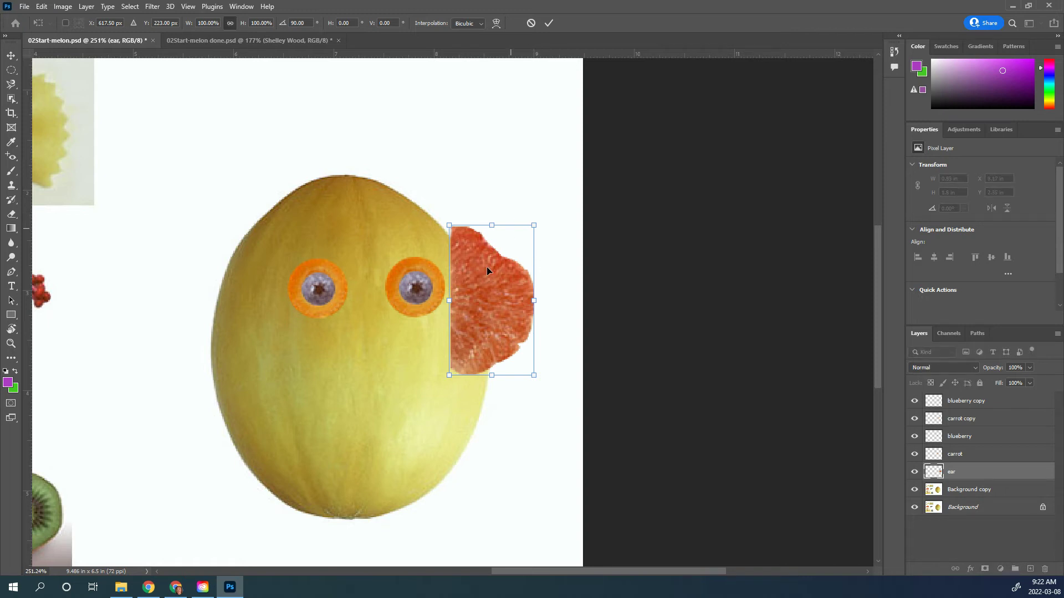
Shift the rotated ear down against the melon's right side, at about X 8.17, Y 2.53 in, and apply the transform.
mouse_move(490, 278)
left_mouse_down()
mouse_move(488, 299)
mouse_move(416, 349)
mouse_move(492, 324)
mouse_move(493, 298)
left_mouse_up()
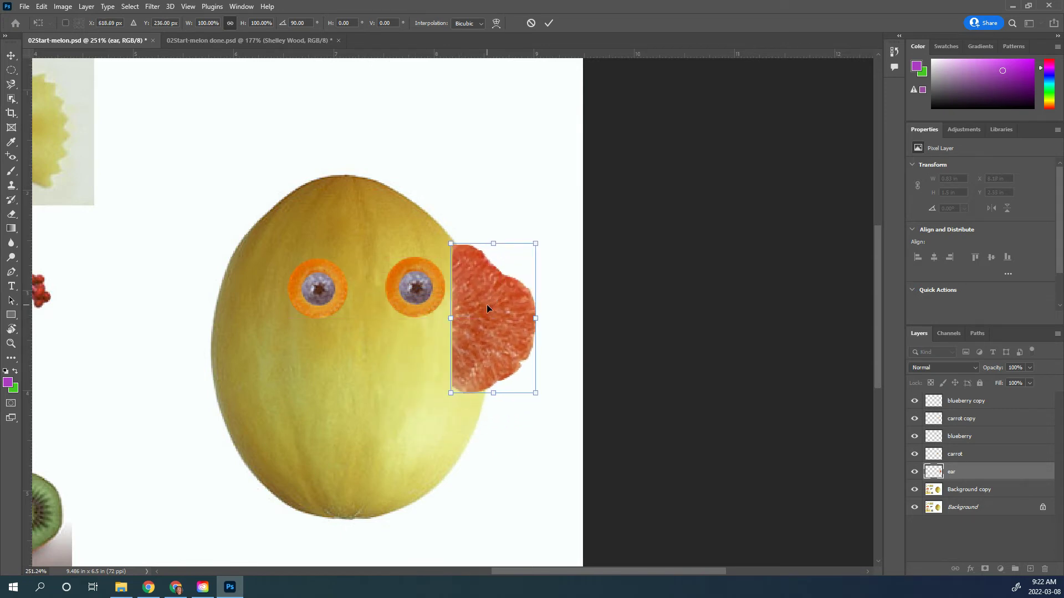
left_click_drag(487, 305, 209, 307)
left_click(499, 318, "alt")
left_click(483, 318, "alt")
key("Return")
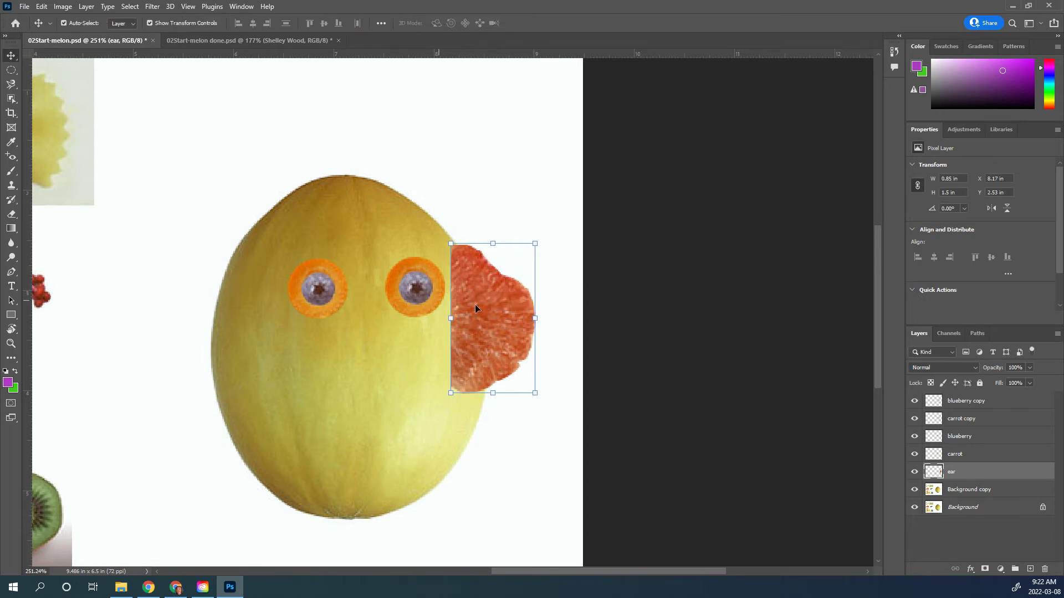
Duplicate the ear onto the melon's left side at about X 5.32, Y 2.5 in, and rotate the copy 180°.
left_click_drag(511, 310, 215, 292, "alt")
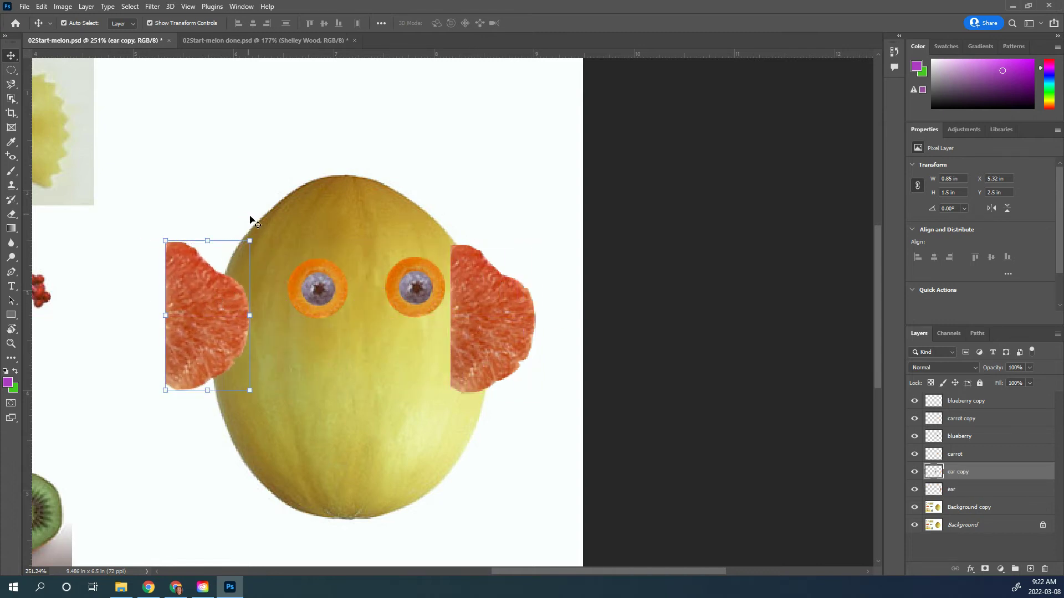
left_click_drag(258, 229, 175, 379)
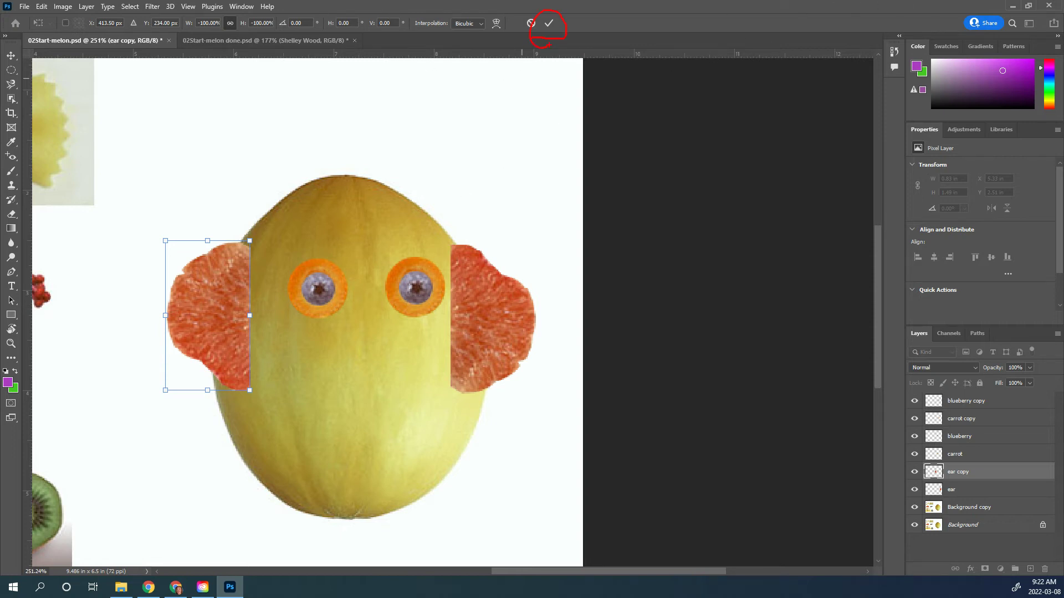
left_click(548, 22)
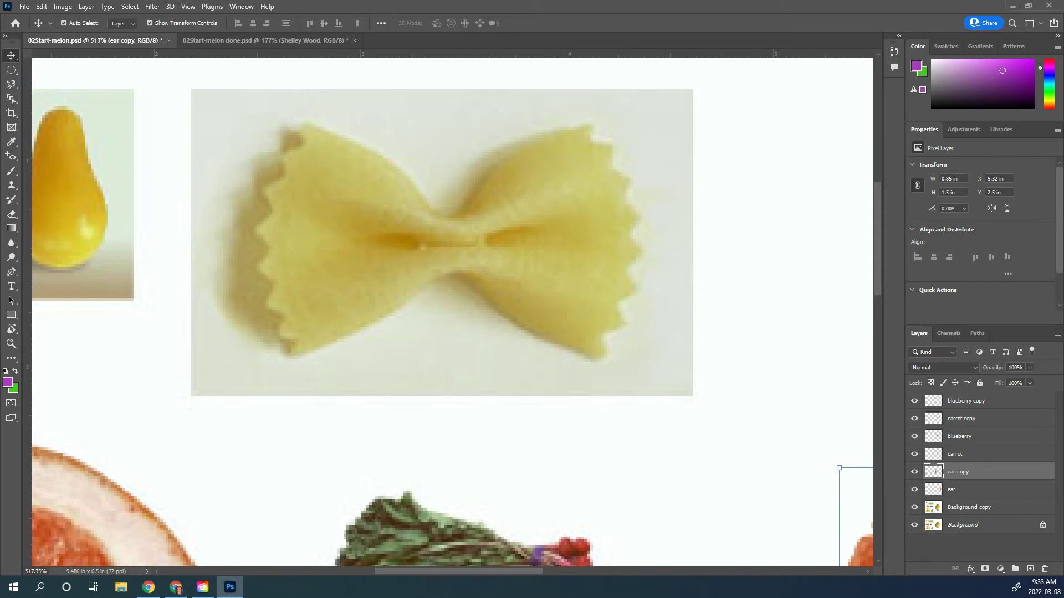
Outline the bow-tie pasta with the Lasso tool, using freehand curves along its long edges and straight segments along its zigzag ends.
left_click(11, 83)
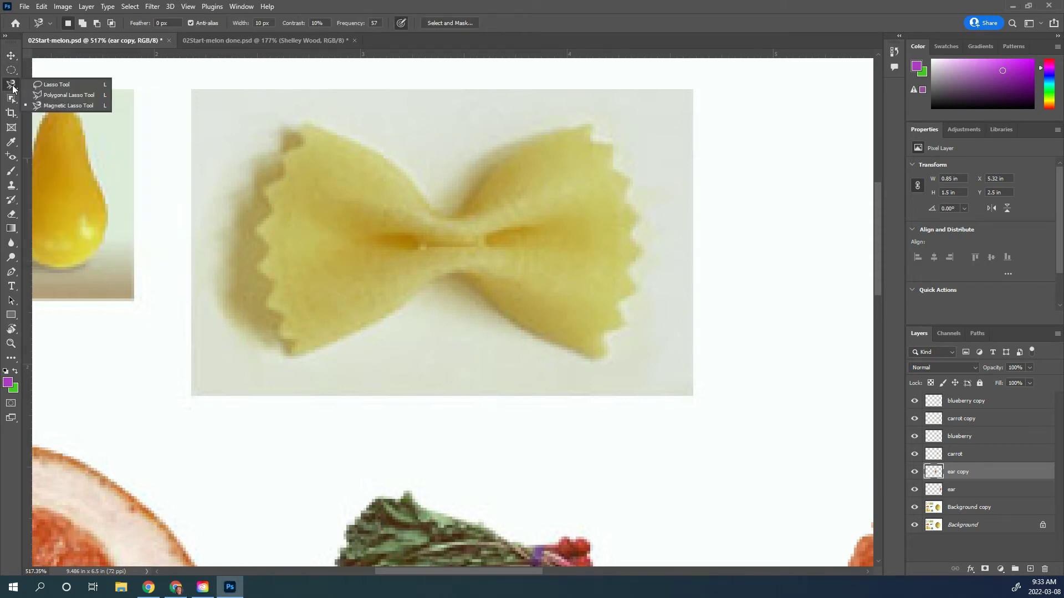
left_click(68, 86)
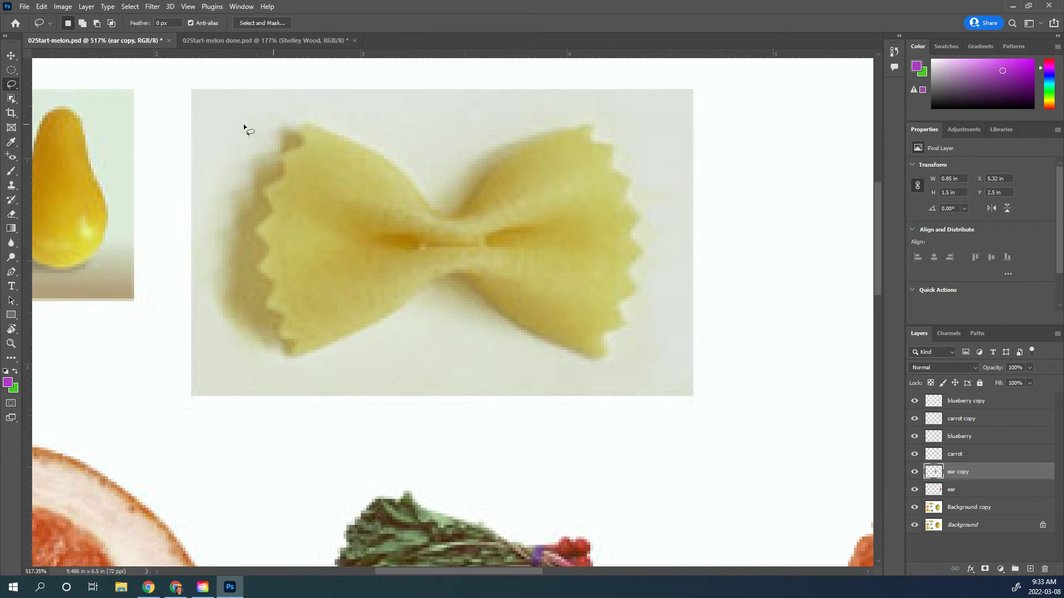
mouse_move(305, 124)
left_mouse_down()
mouse_move(360, 144)
mouse_move(439, 221)
left_mouse_up()
left_click_drag(524, 151, 592, 126)
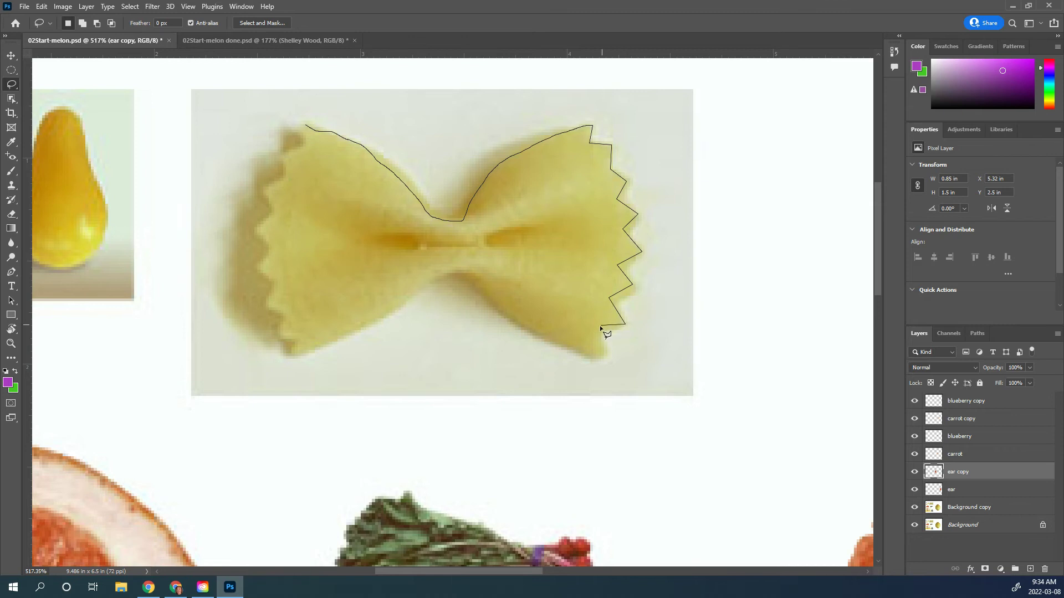
left_click_drag(599, 352, 600, 354)
left_click_drag(598, 353, 600, 355)
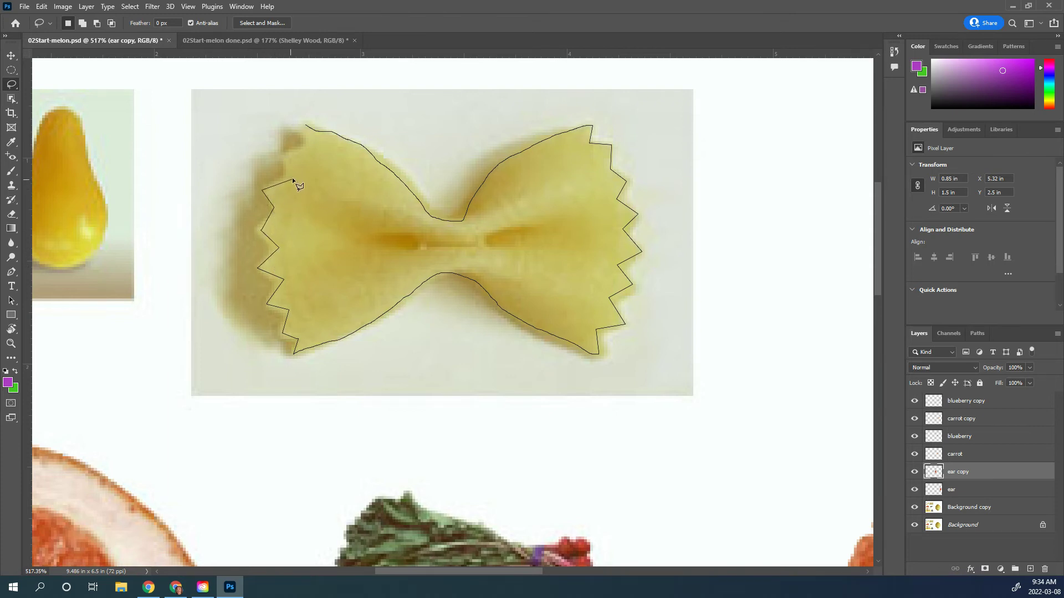
left_click_drag(313, 143, 305, 126)
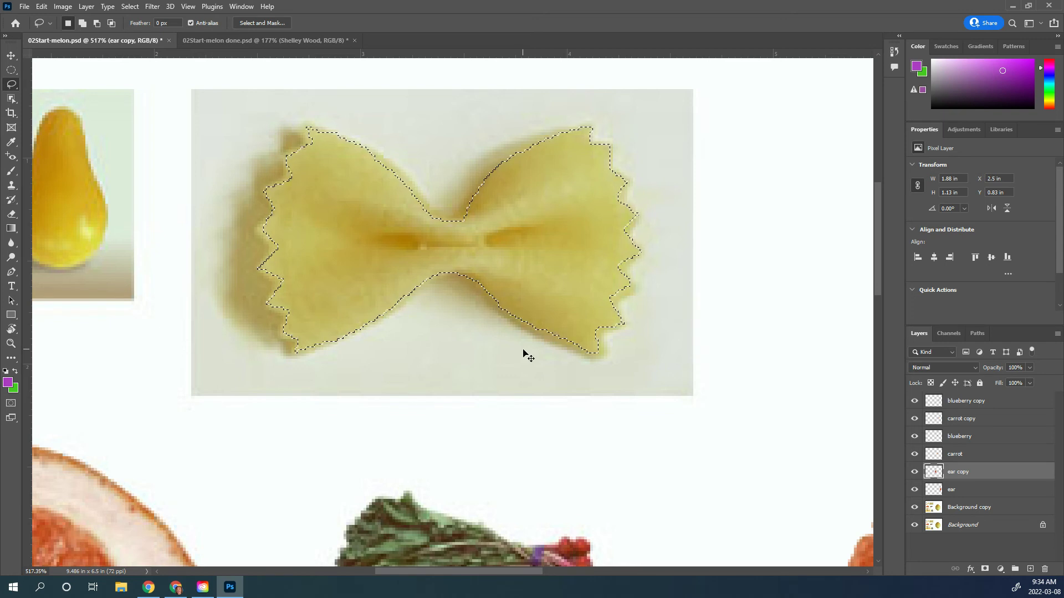
Copy the selected pasta from the Background copy layer to a new layer and name it bowtie.
left_click(997, 509)
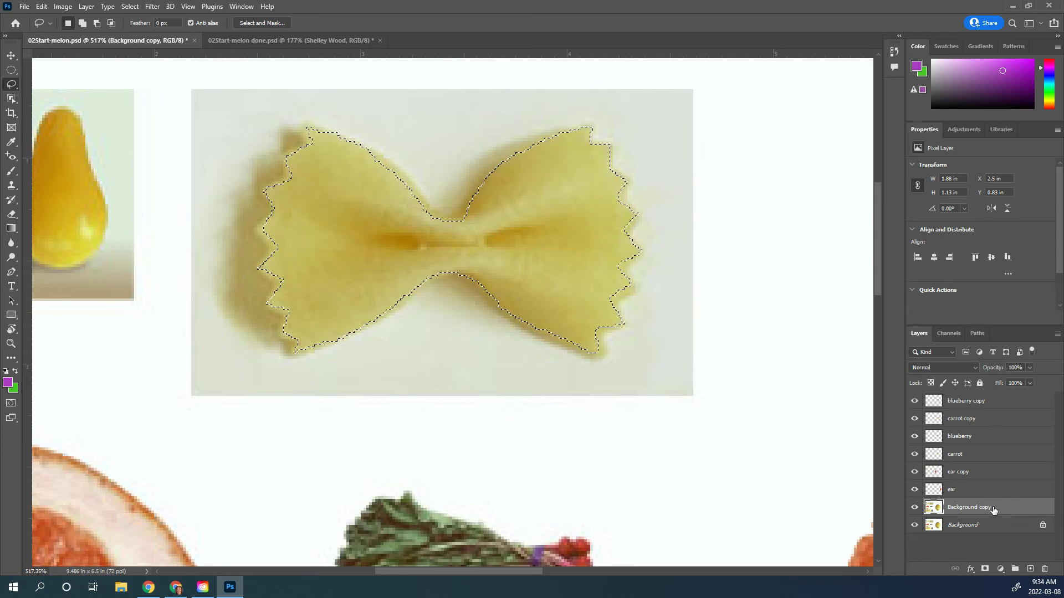
key("ctrl+j")
double_click(952, 506)
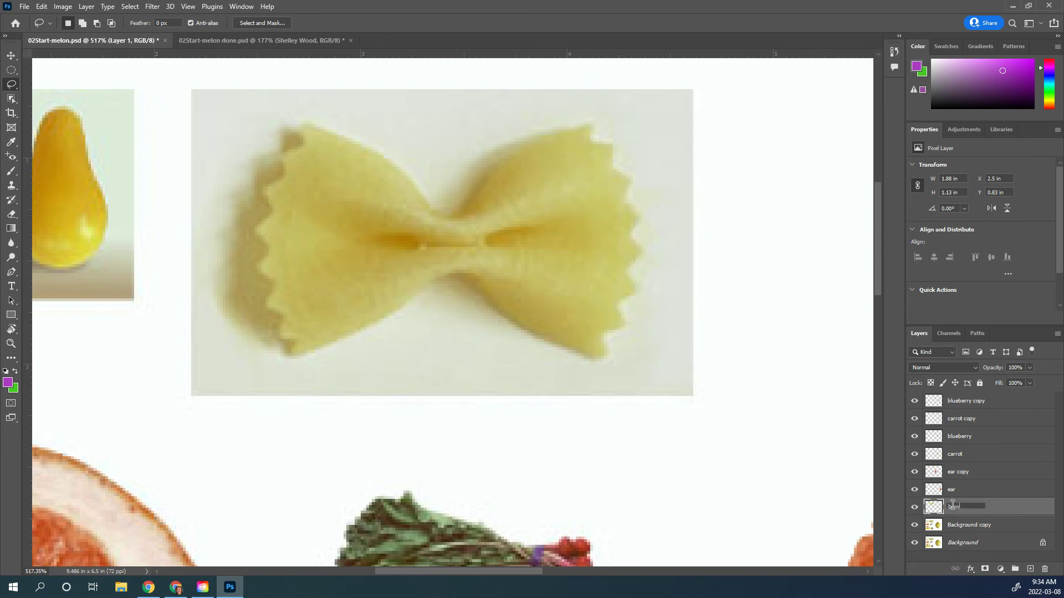
key("Return")
Move the bowtie layer's pasta cutout to the base of the melon, centred below the eyes.
scroll(59, 437, "down", 2)
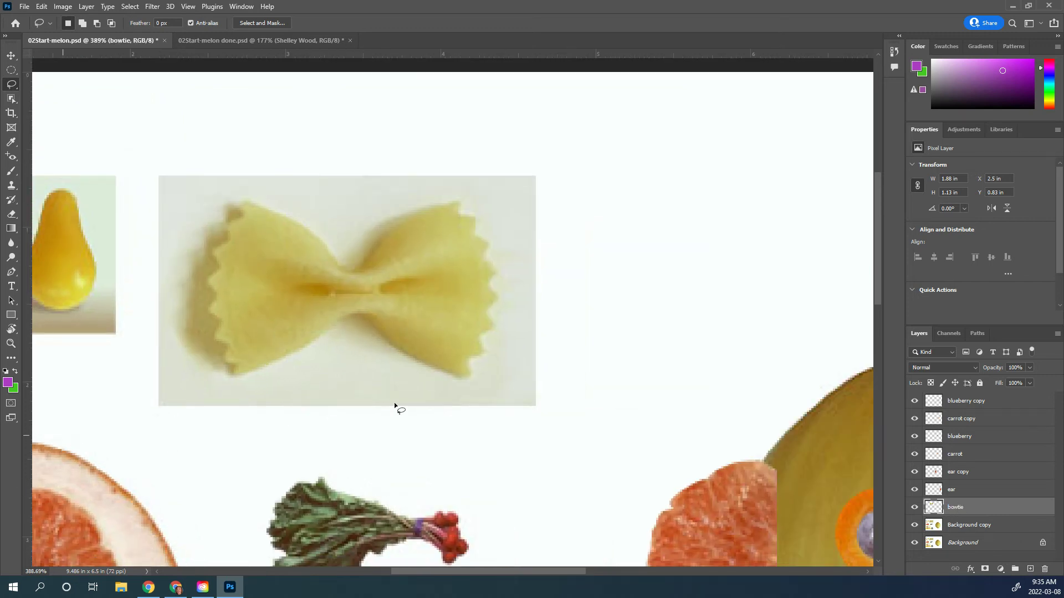
scroll(474, 391, "down", 8)
left_click_drag(449, 391, 456, 236)
left_click(10, 55)
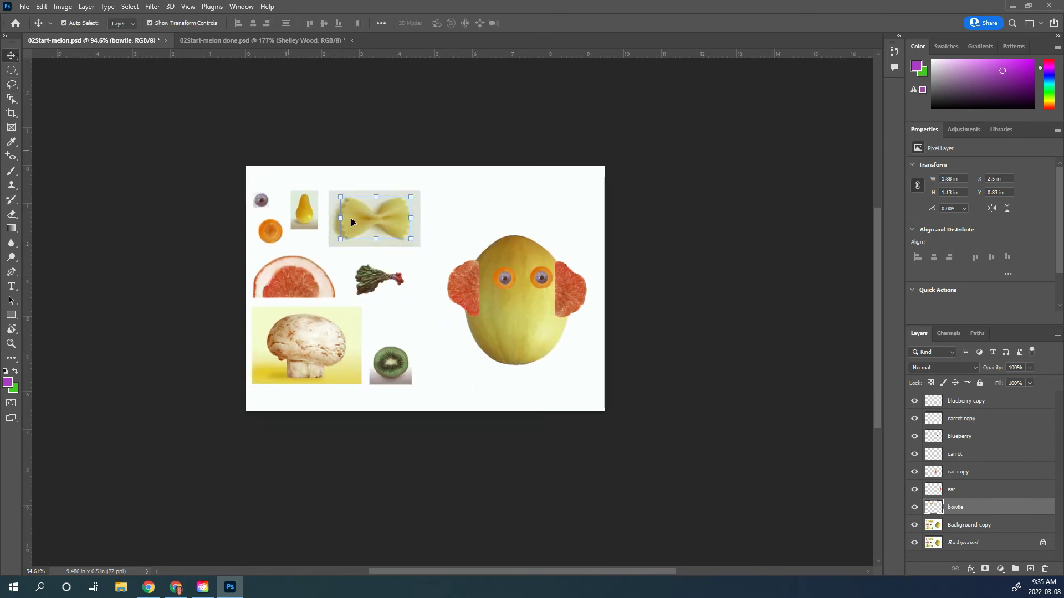
left_click_drag(382, 230, 526, 367)
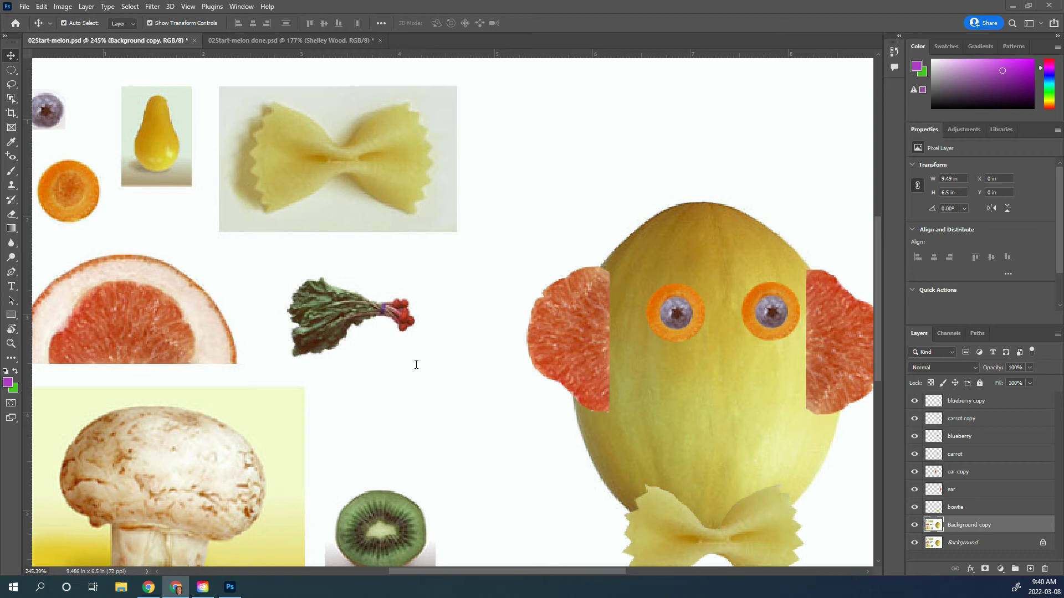
Draw a rectangular marquee about 1.71 by 1.1 in around the radish bunch on the Background copy layer.
left_click(11, 70)
right_click(11, 71)
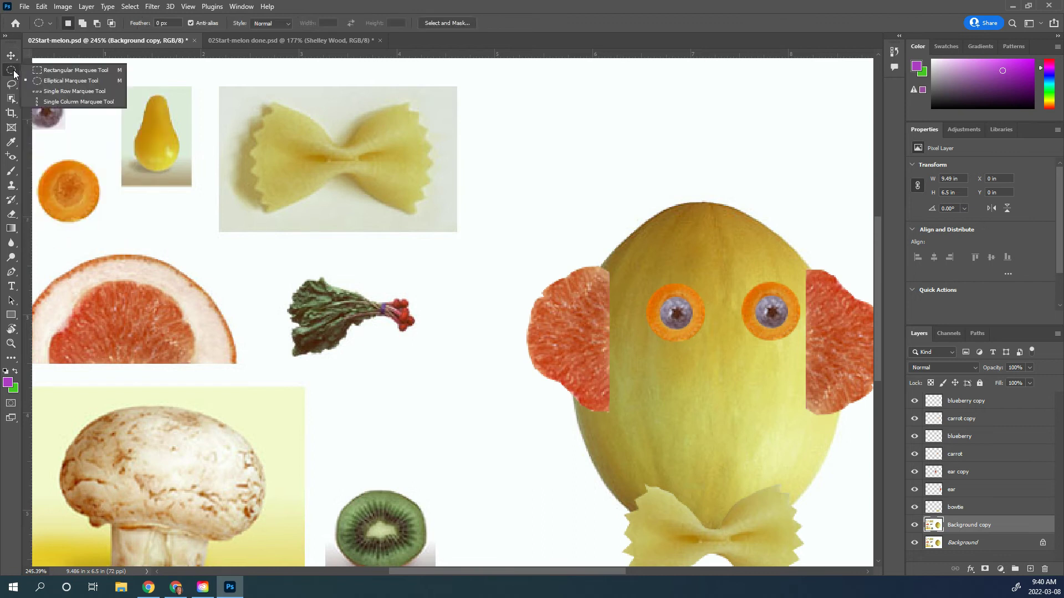
left_click(62, 72)
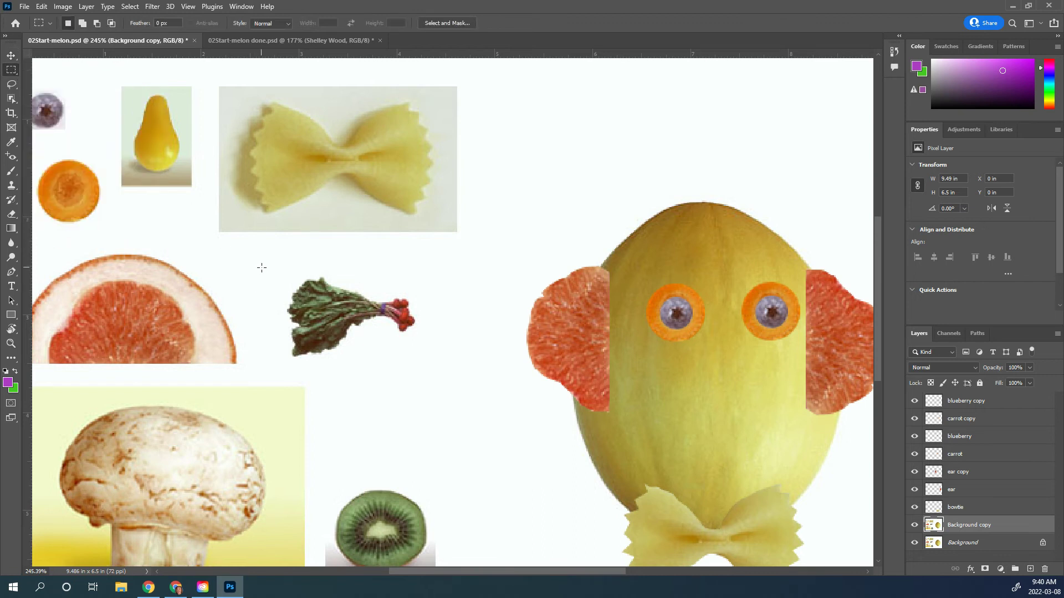
left_click_drag(267, 266, 434, 372)
Switch to the Magic Wand tool for refining the marquee around the radish bunch.
left_click(11, 86)
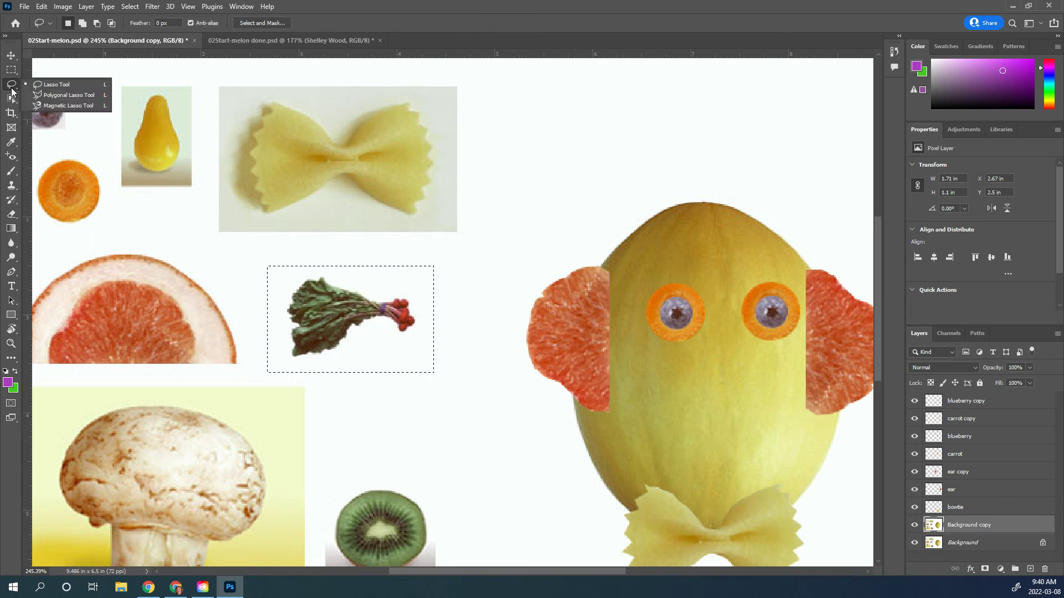
left_click(11, 98)
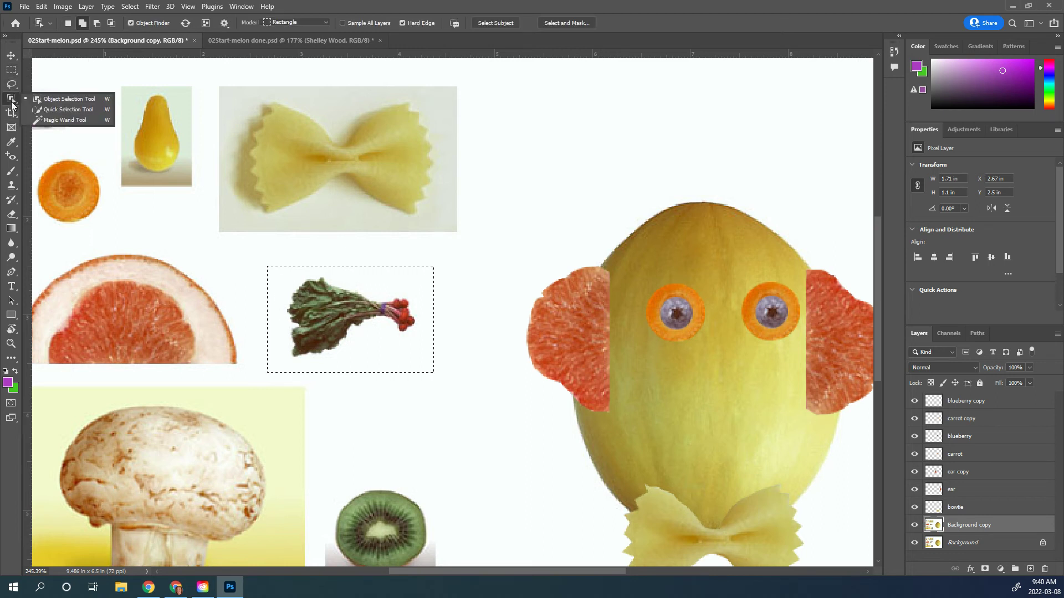
left_click(68, 121)
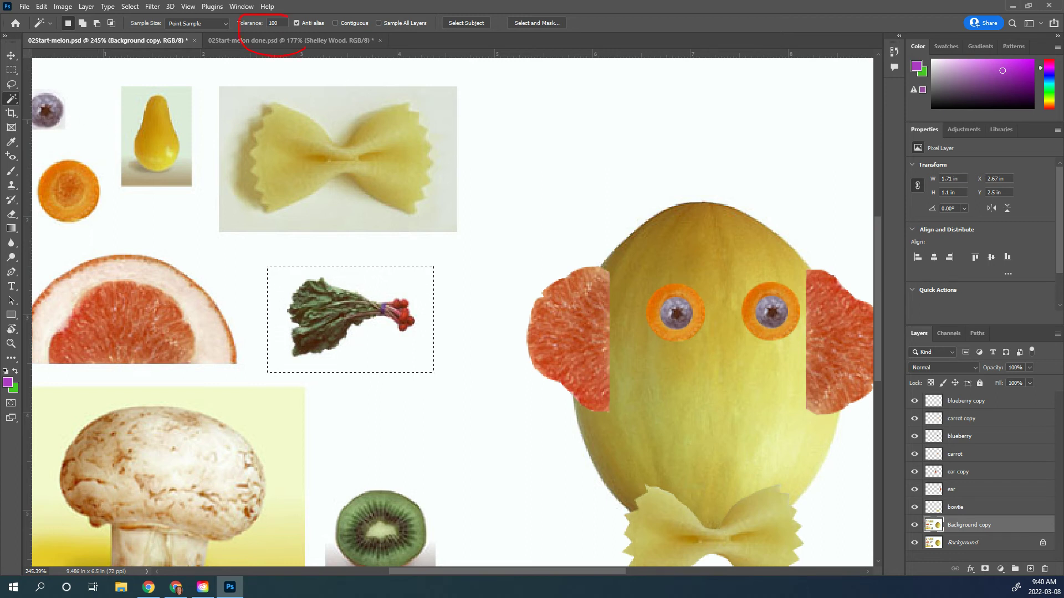
left_click_drag(276, 34, 212, 147)
mouse_move(358, 8)
left_mouse_down()
mouse_move(328, 5)
mouse_move(321, 25)
mouse_move(347, 43)
left_mouse_up()
key("Escape")
scroll(371, 280, "up", 3)
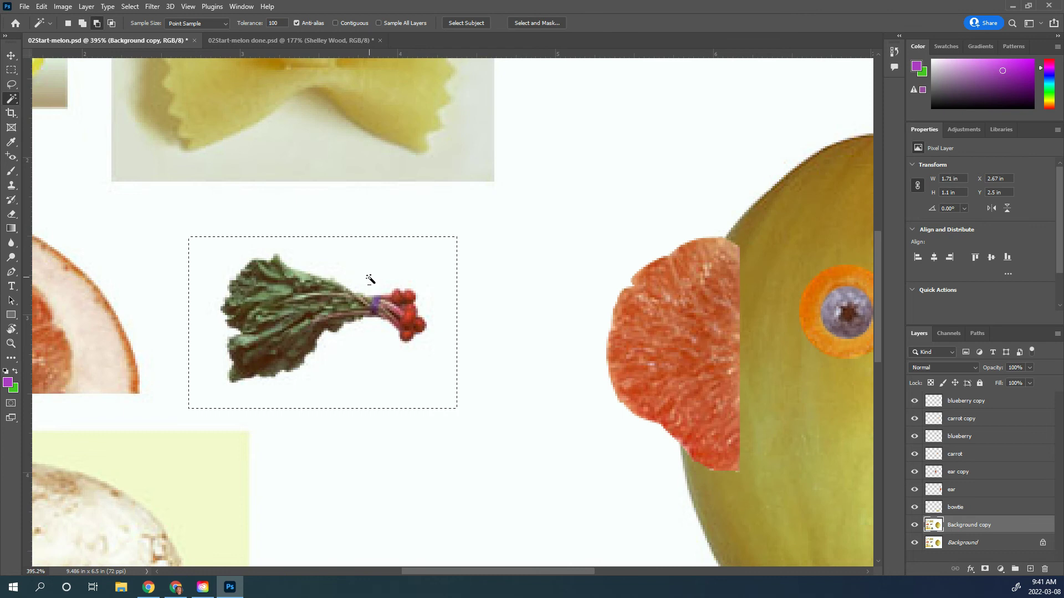
scroll(372, 278, "up", 1)
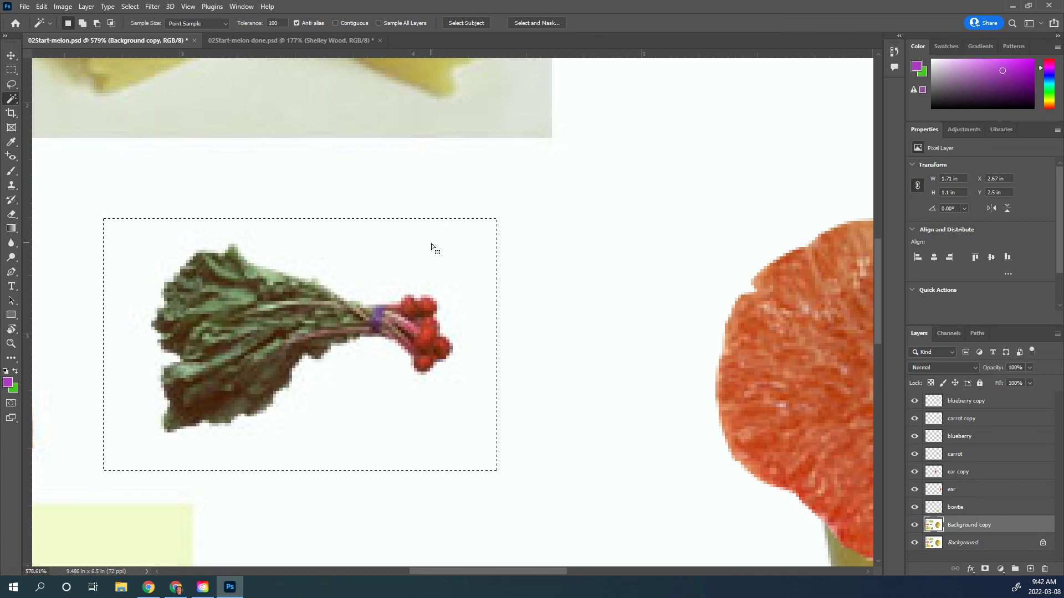
Try to subtract the white background from the radish marquee with the Magic Wand at tolerance 100 and Contiguous off.
key("alt")
left_click(376, 254, "alt")
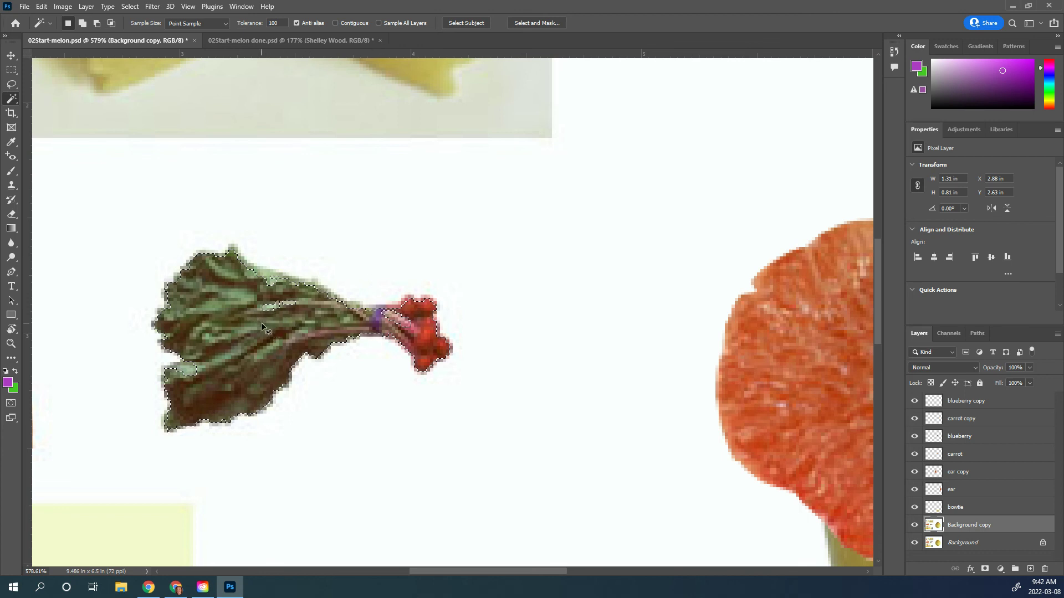
mouse_move(263, 321)
left_mouse_down()
mouse_move(305, 307)
mouse_move(258, 291)
mouse_move(239, 311)
mouse_move(271, 326)
left_mouse_up()
left_click_drag(421, 318, 389, 329)
left_click_drag(333, 149, 347, 55)
key("Escape")
key("ctrl+z")
Turn on Contiguous for the Magic Wand and subtract the white background around the radish bunch from the marquee.
left_click(335, 23)
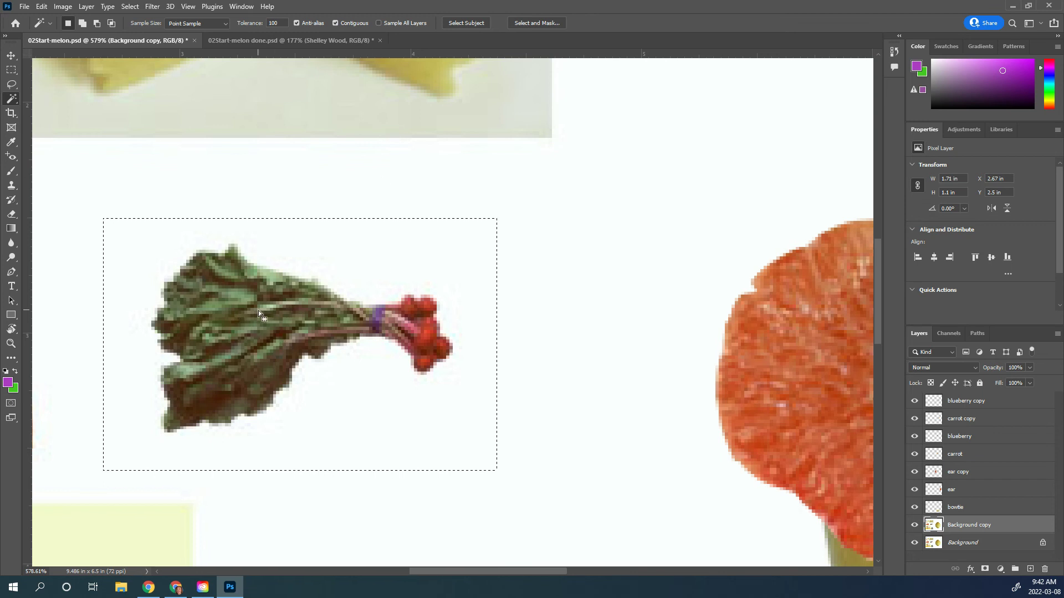
key("alt")
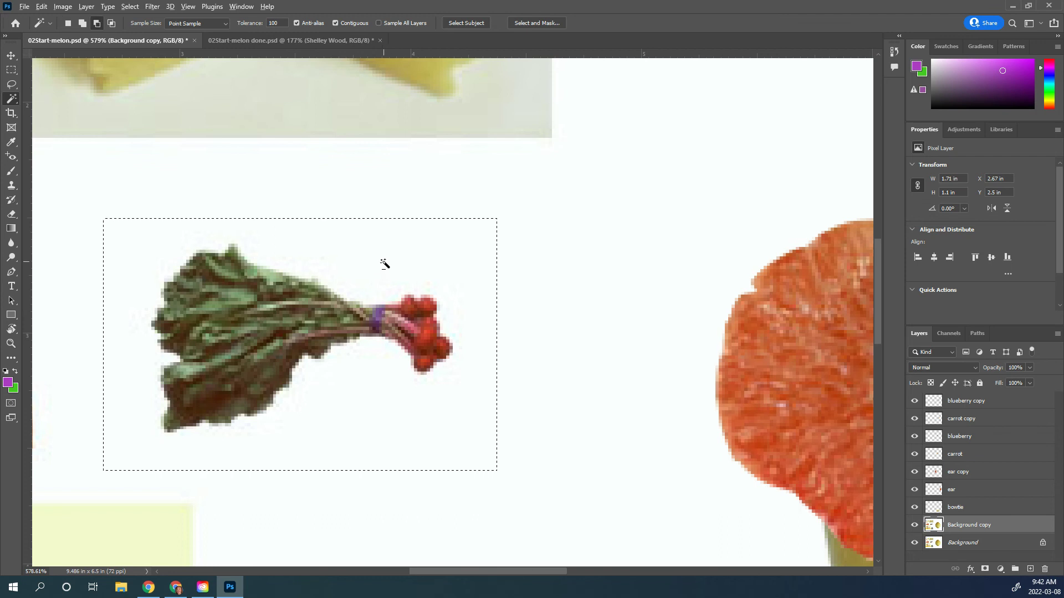
left_click(385, 264, "alt")
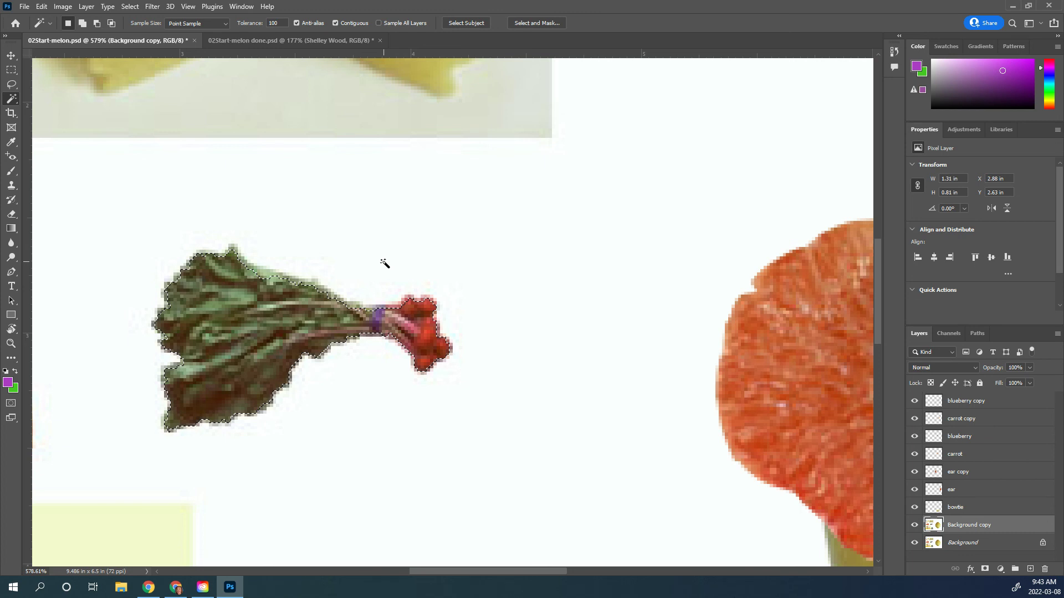
Copy the selected radish bunch to a new layer and place it above the melon's eyes, with a duplicate at about X 7.01, Y 2.1 in.
key("ctrl+j")
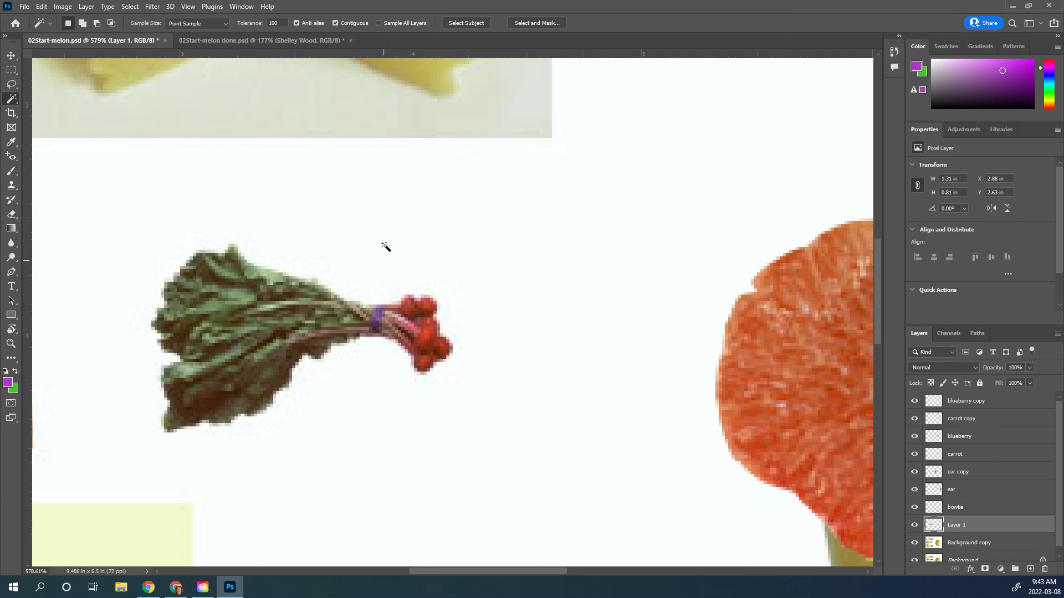
scroll(543, 296, "down", 2)
scroll(554, 304, "down", 6)
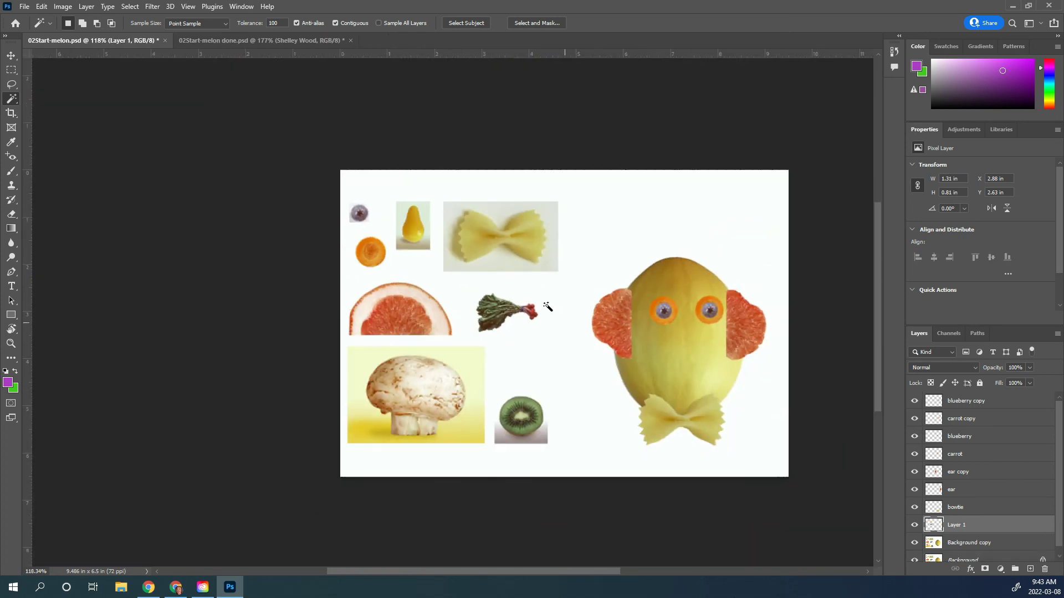
key("v")
left_click_drag(500, 300, 697, 274)
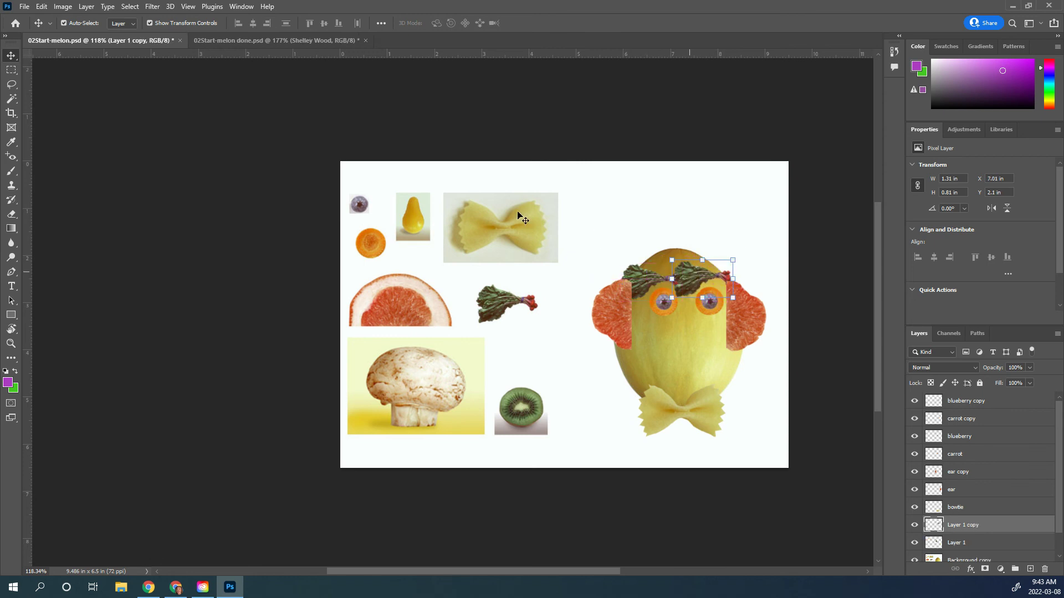
Flip the duplicated radish bunch horizontally and shift it slightly so it mirrors the first one as the second eyebrow.
left_click(42, 8)
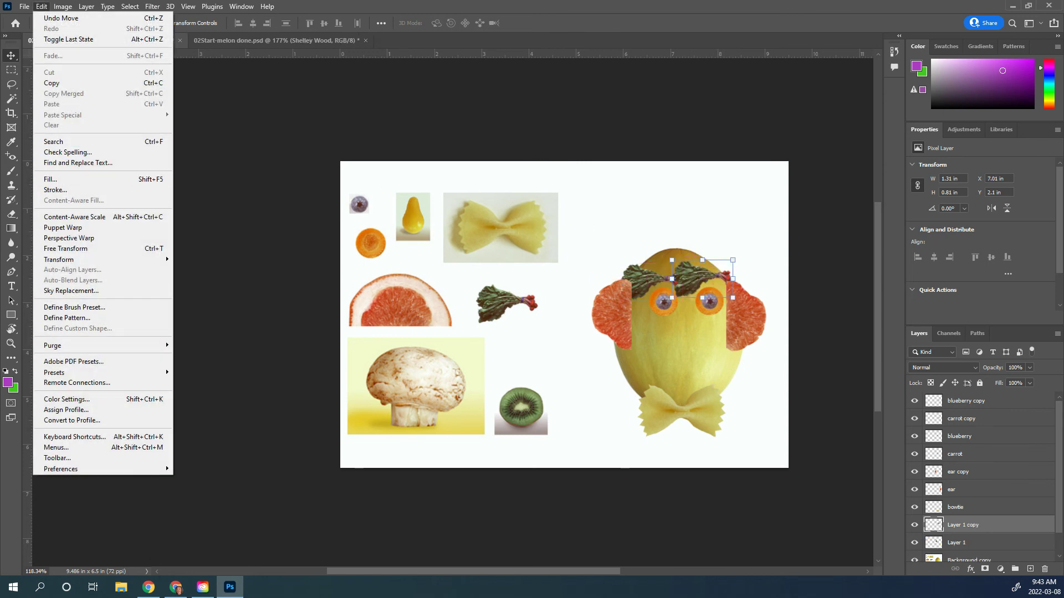
mouse_move(64, 263)
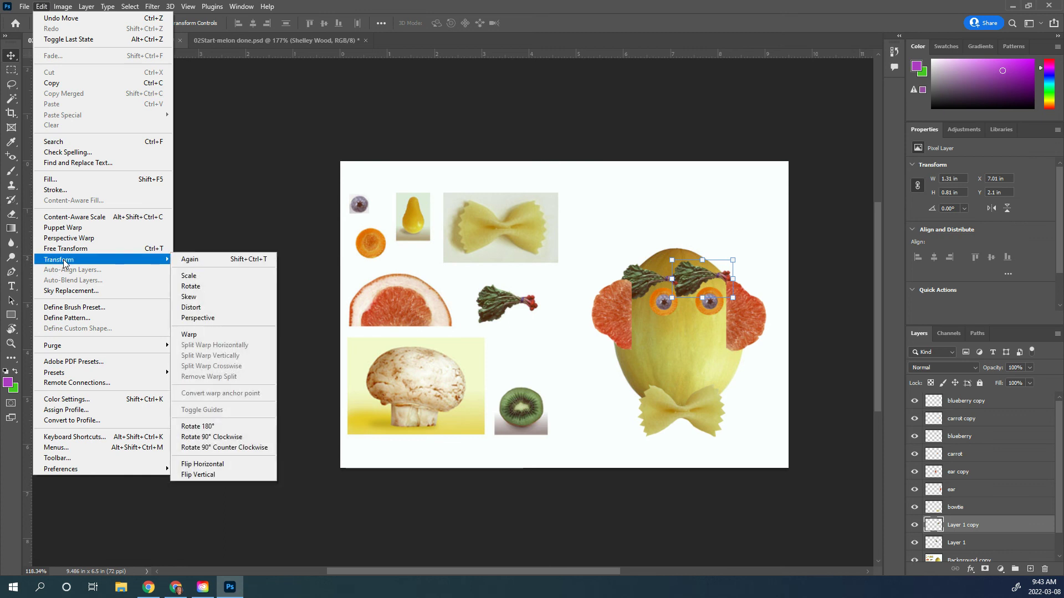
left_click(212, 465)
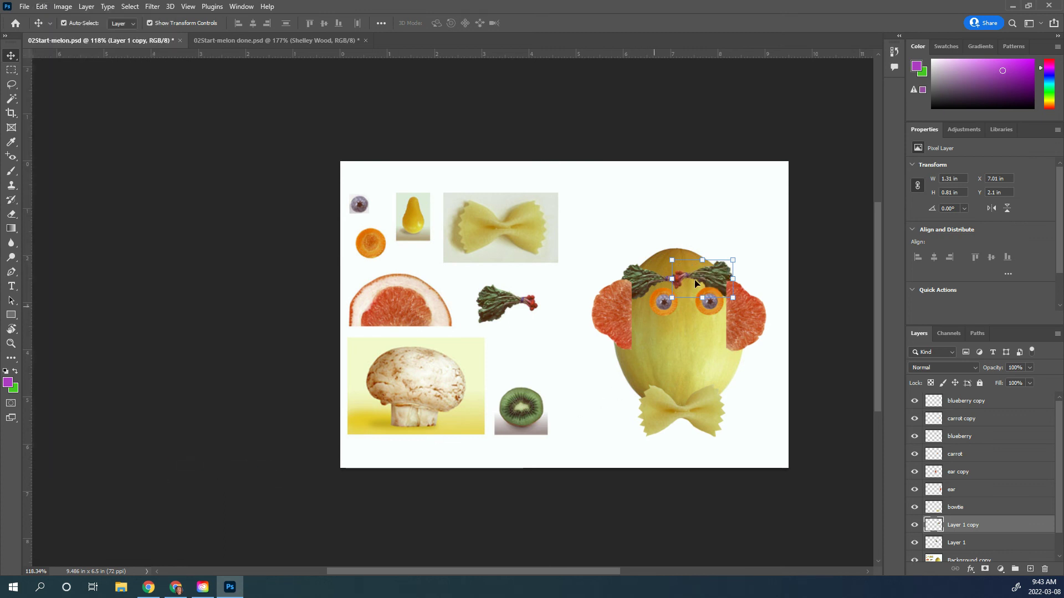
left_click_drag(707, 268, 716, 272)
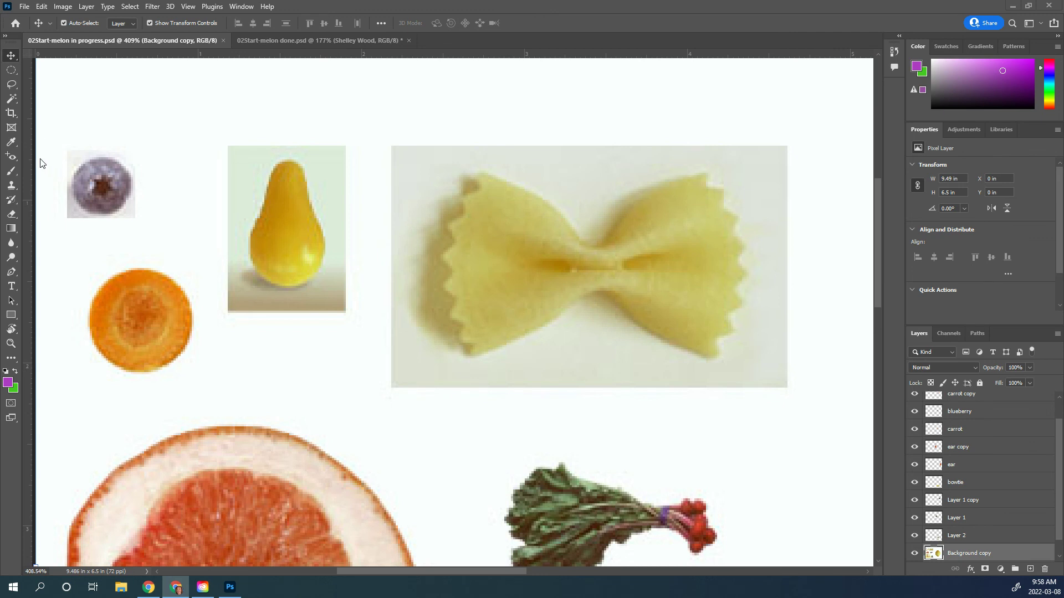
Select the pear-shaped fruit, carrot slice, grapefruit half and radish bunch with the Quick Selection tool.
left_click(11, 99)
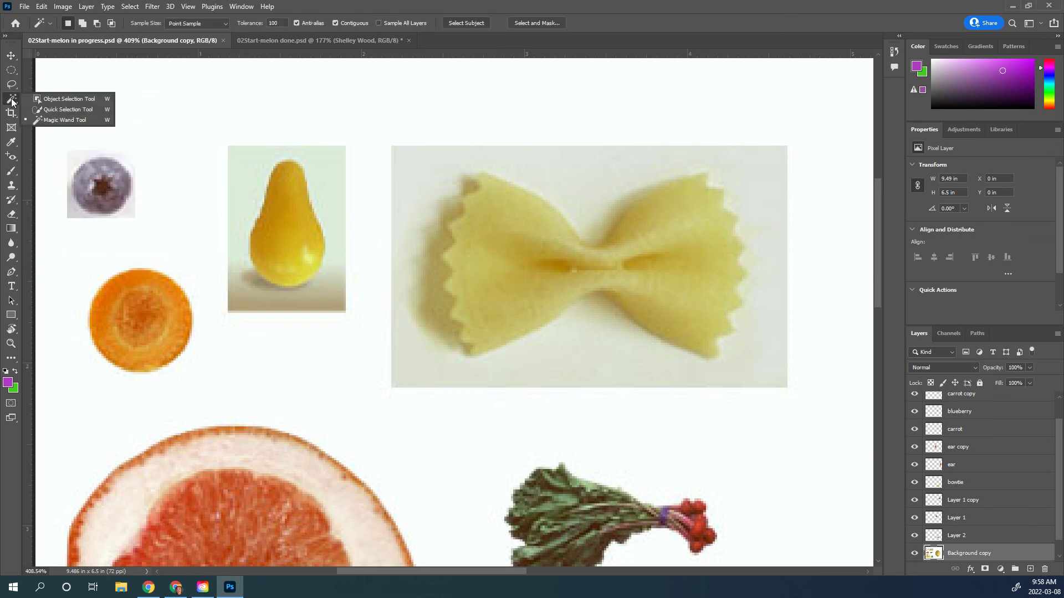
left_click(64, 109)
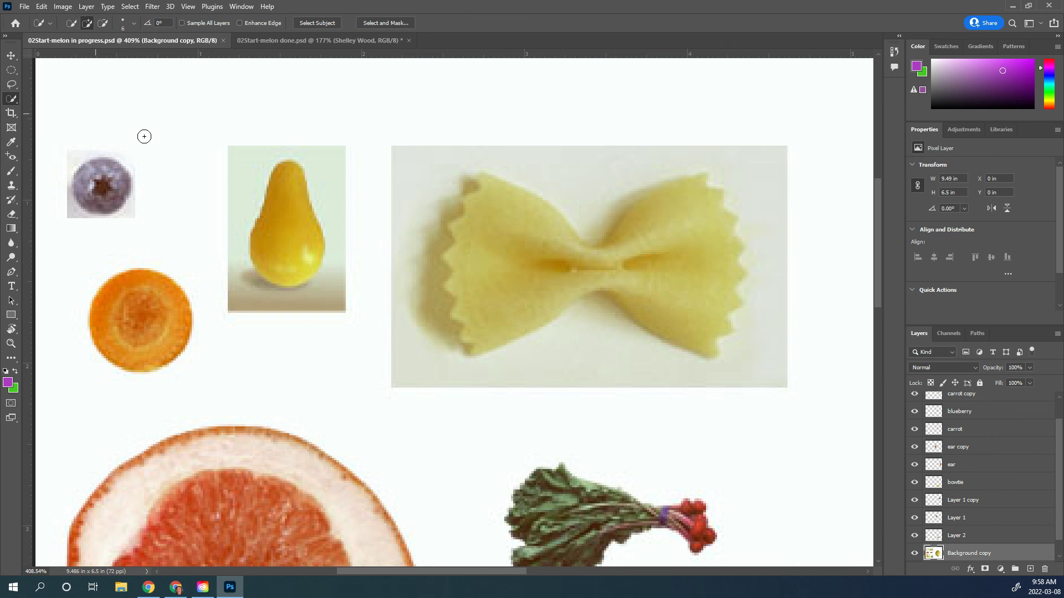
mouse_move(259, 265)
left_mouse_down()
mouse_move(288, 247)
mouse_move(295, 268)
mouse_move(276, 248)
mouse_move(288, 187)
left_mouse_up()
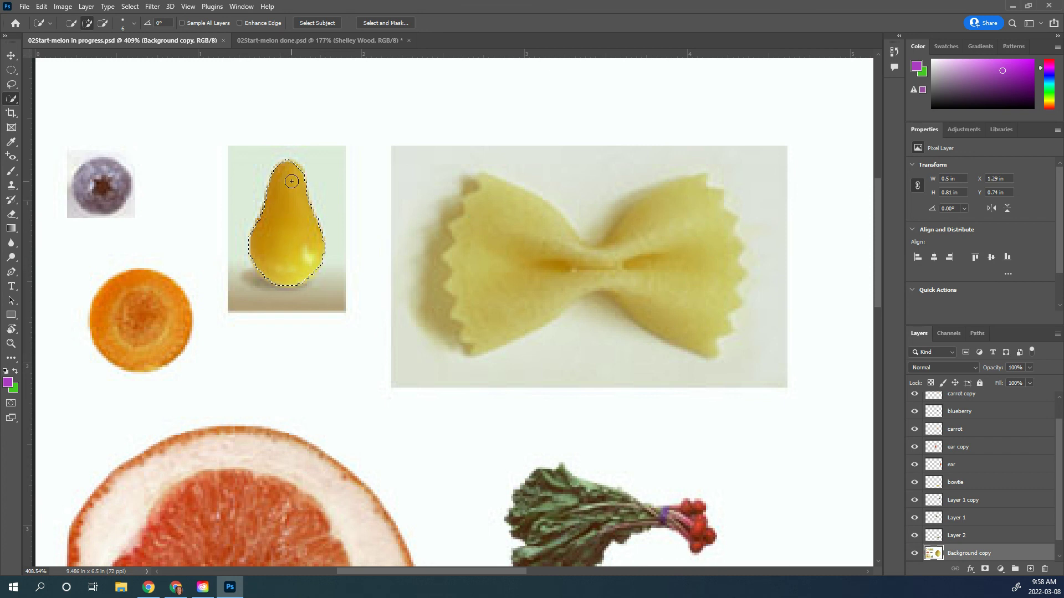
left_click_drag(137, 345, 121, 323)
mouse_move(247, 543)
left_mouse_down()
mouse_move(244, 327)
mouse_move(259, 294)
left_mouse_up()
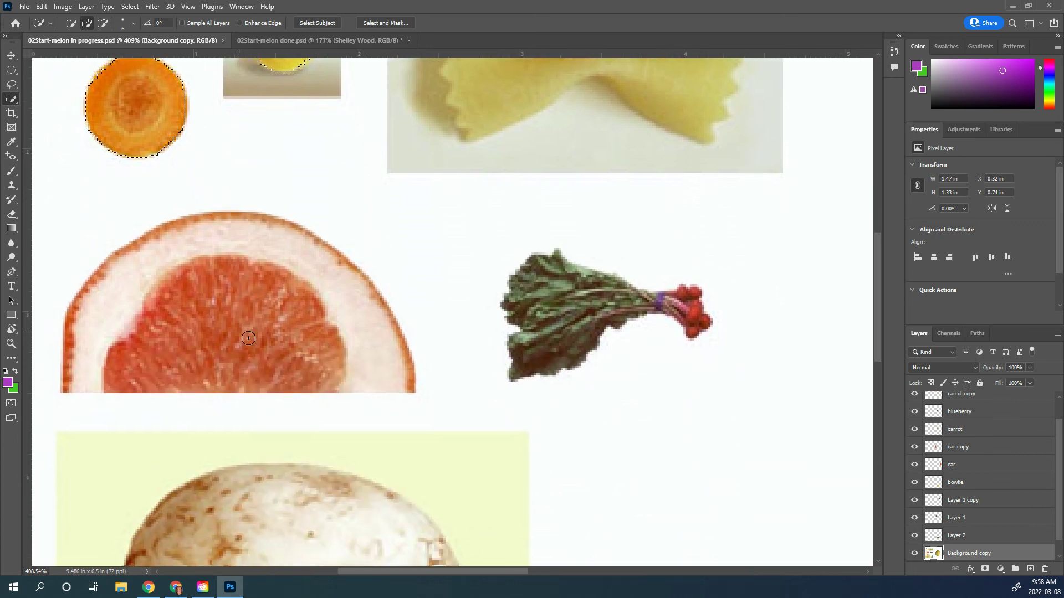
left_click_drag(540, 291, 684, 306)
mouse_move(100, 381)
left_mouse_down()
mouse_move(211, 365)
mouse_move(364, 379)
left_mouse_up()
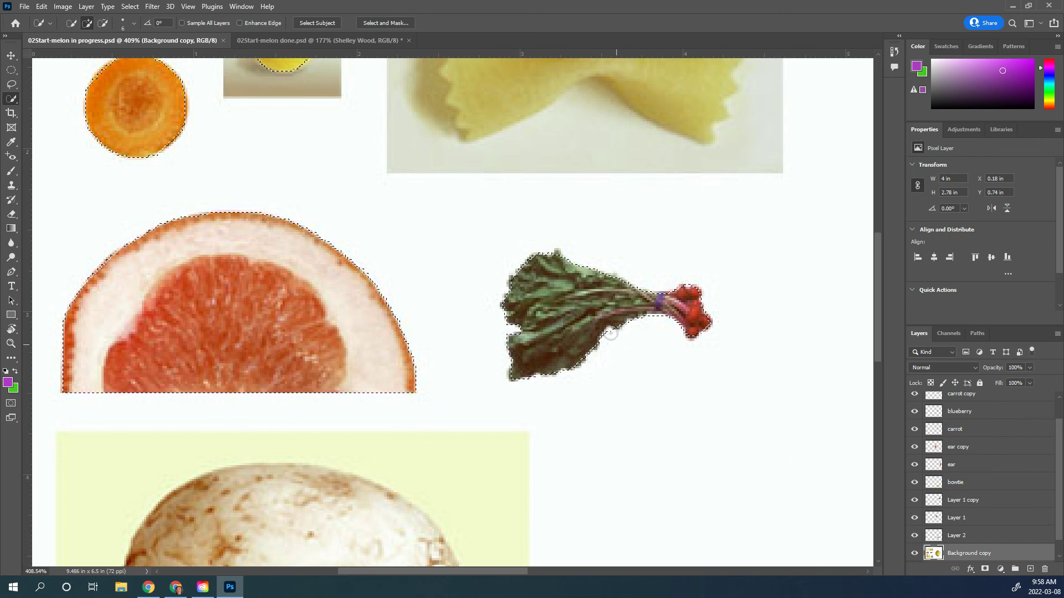
key("alt")
scroll(417, 281, "down", 1)
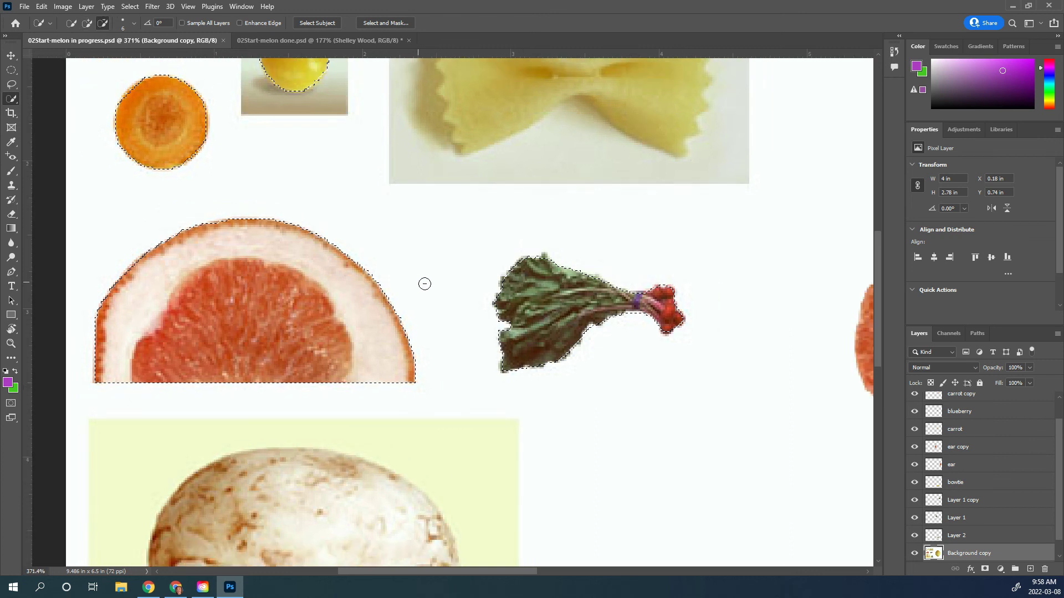
scroll(425, 284, "down", 2)
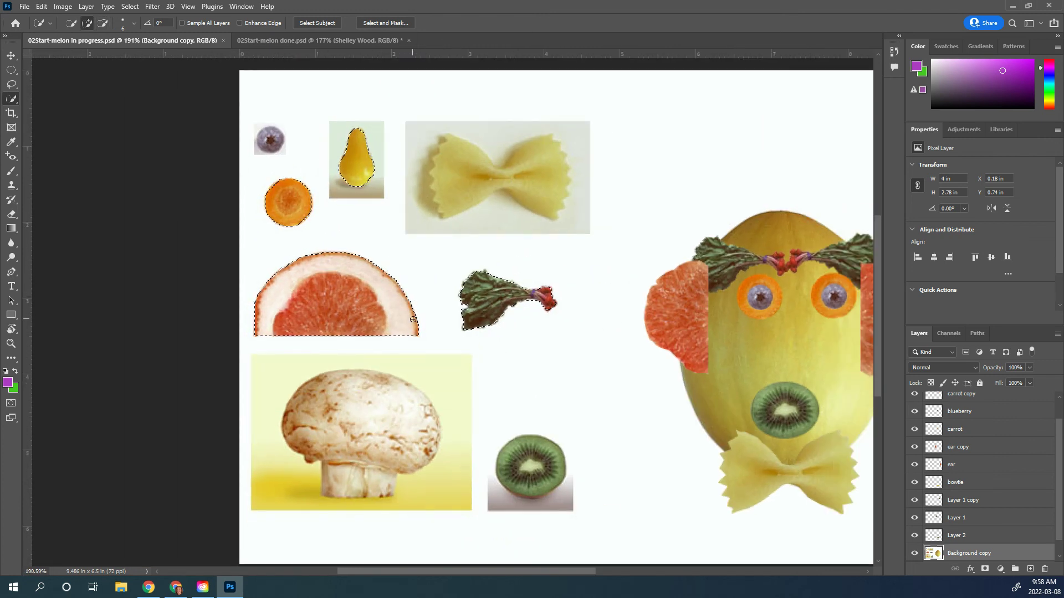
Switch to the Object Selection tool and clear the current selection.
right_click(11, 99)
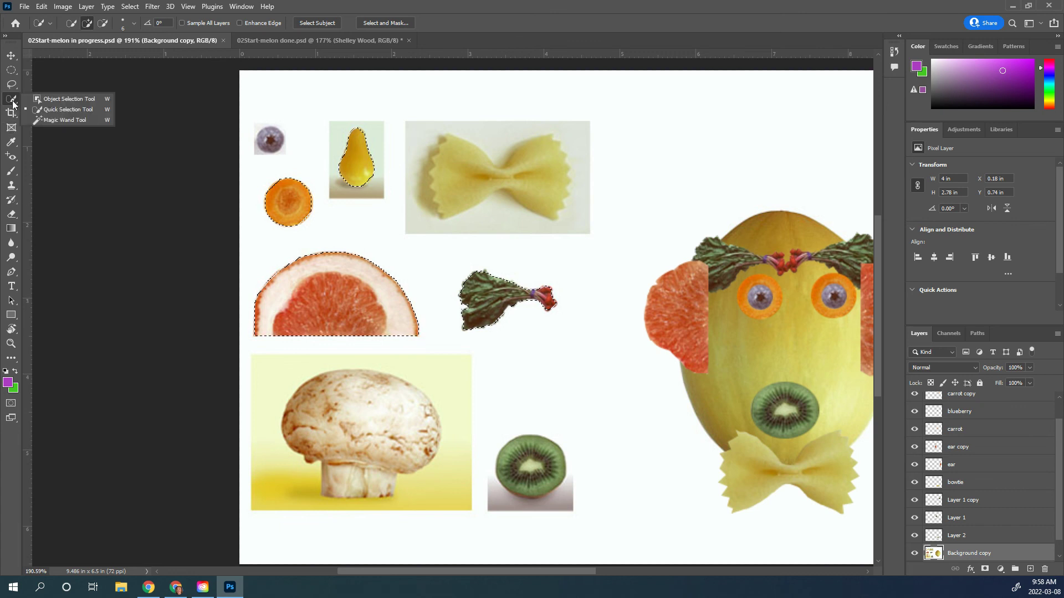
left_click(68, 99)
key("ctrl+d")
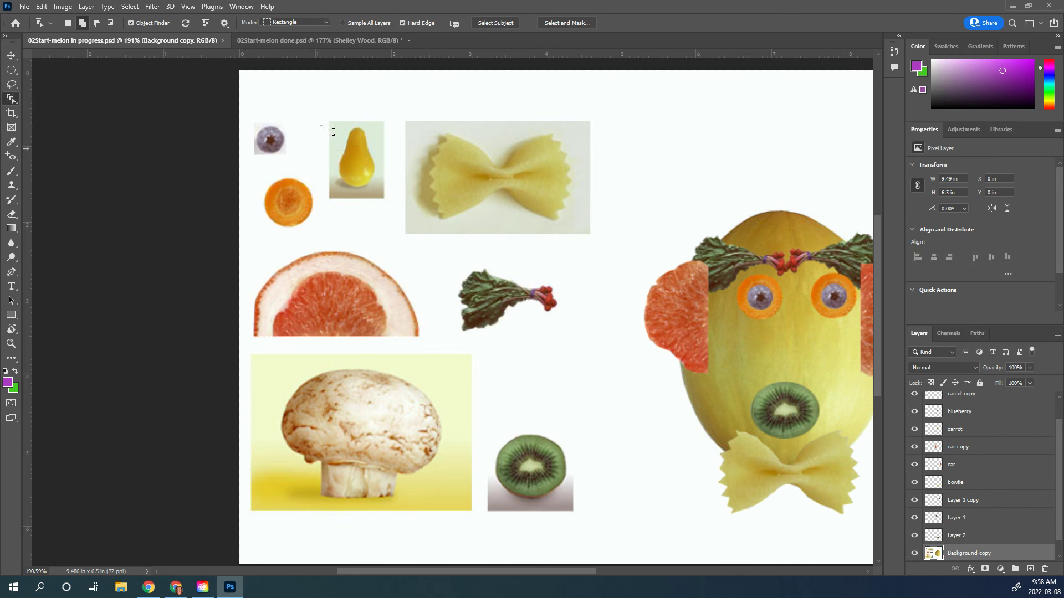
Try the Object Selection tool on the pear-shaped fruit, bow-tie pasta, radish bunch and grapefruit half.
left_click_drag(327, 121, 388, 209)
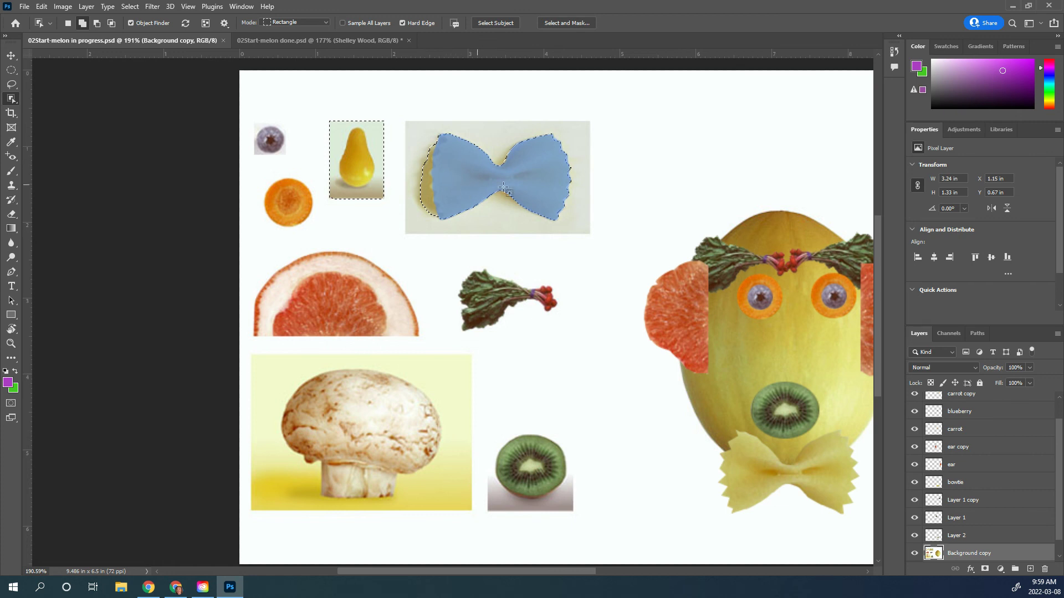
left_click(536, 207)
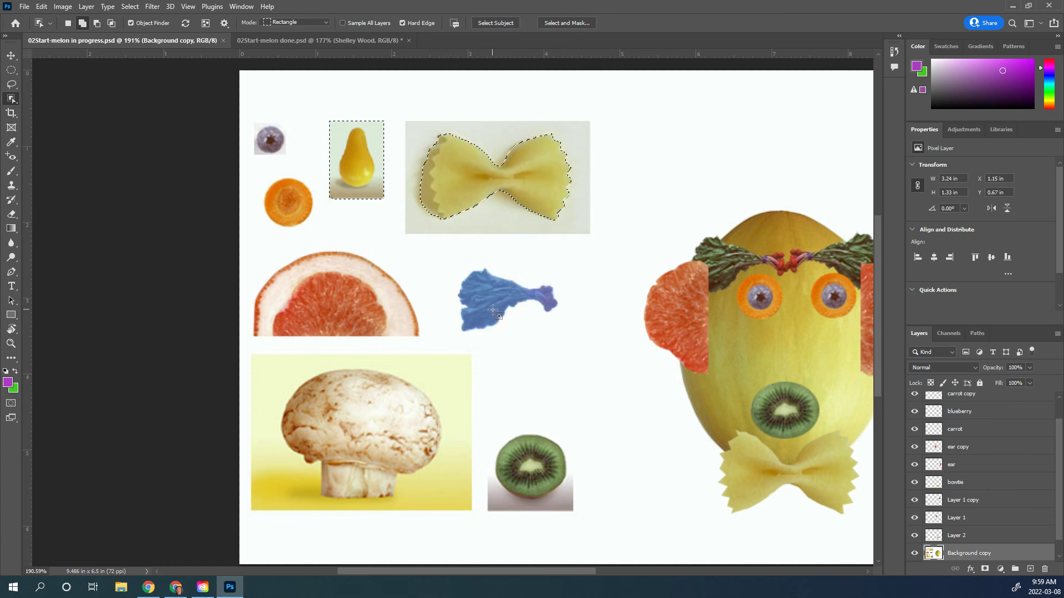
left_click(493, 310)
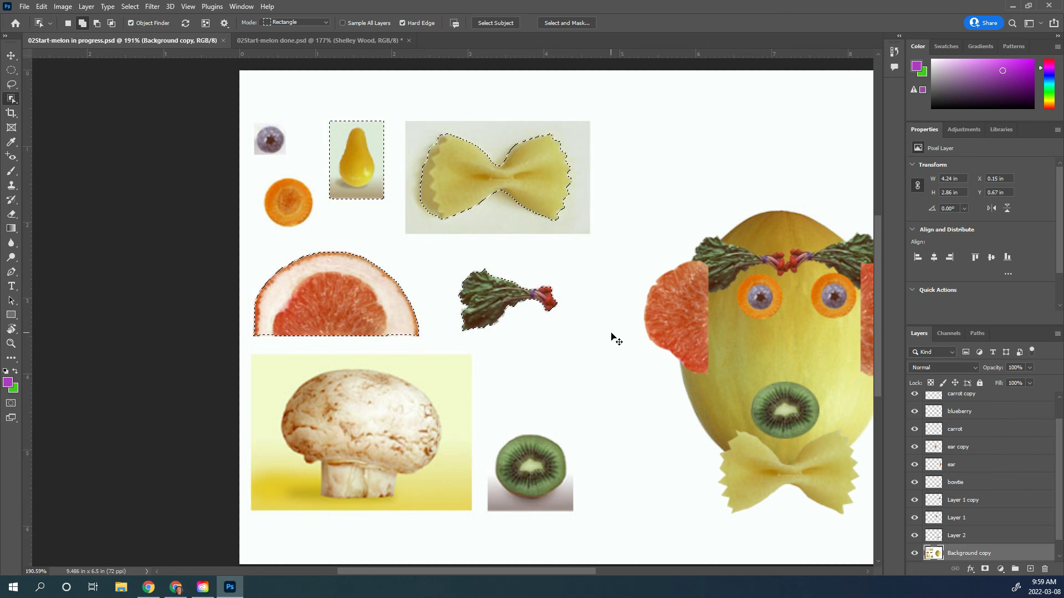
key("ctrl+d")
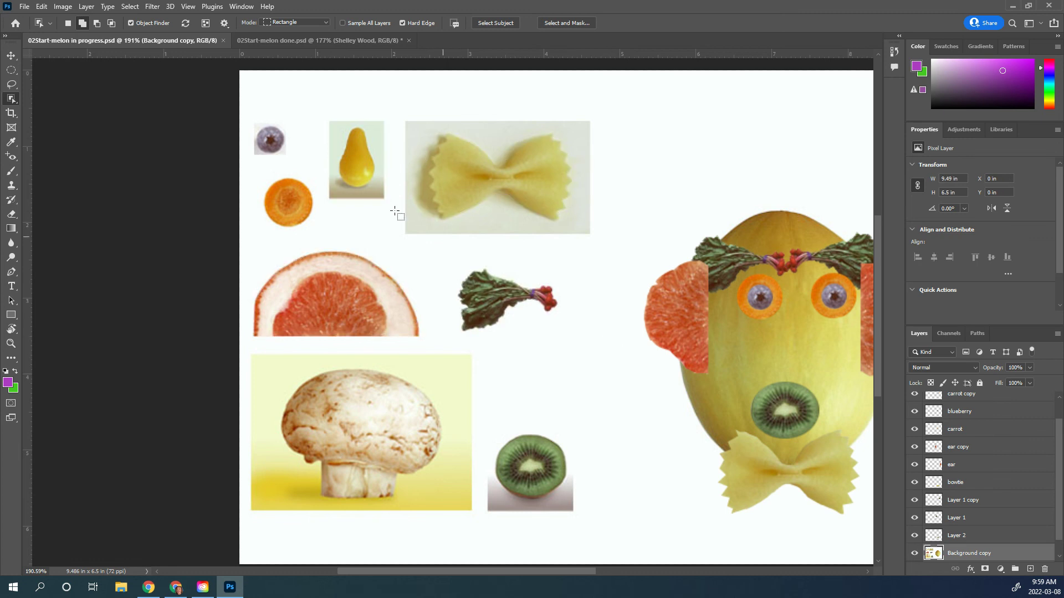
Copy the pear-shaped fruit to a new layer using Object Selection and place it as the nose at about X 6.97, Y 3.25 in.
left_click(354, 160)
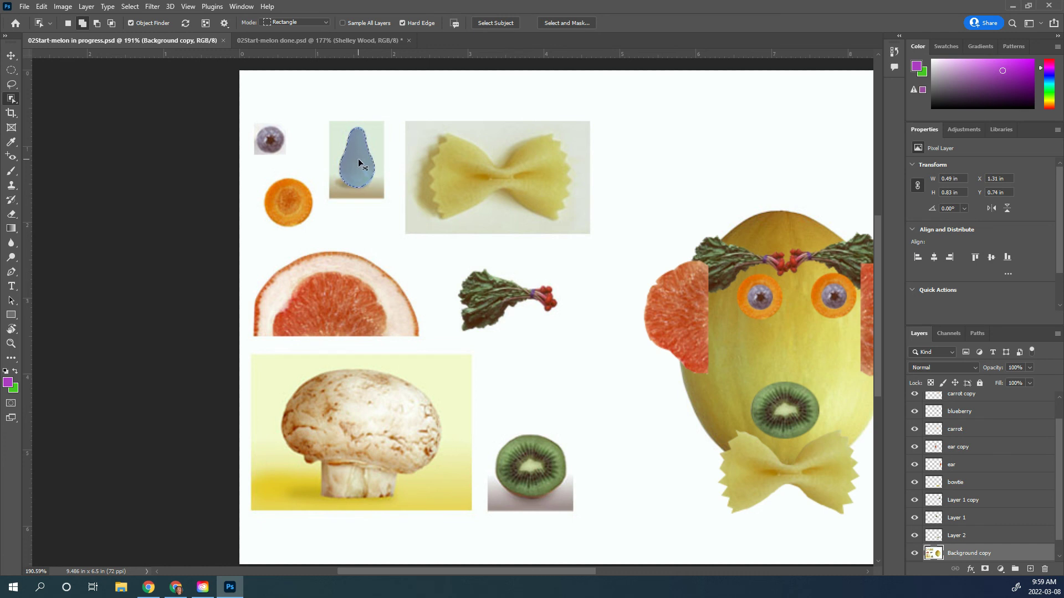
key("ctrl+j")
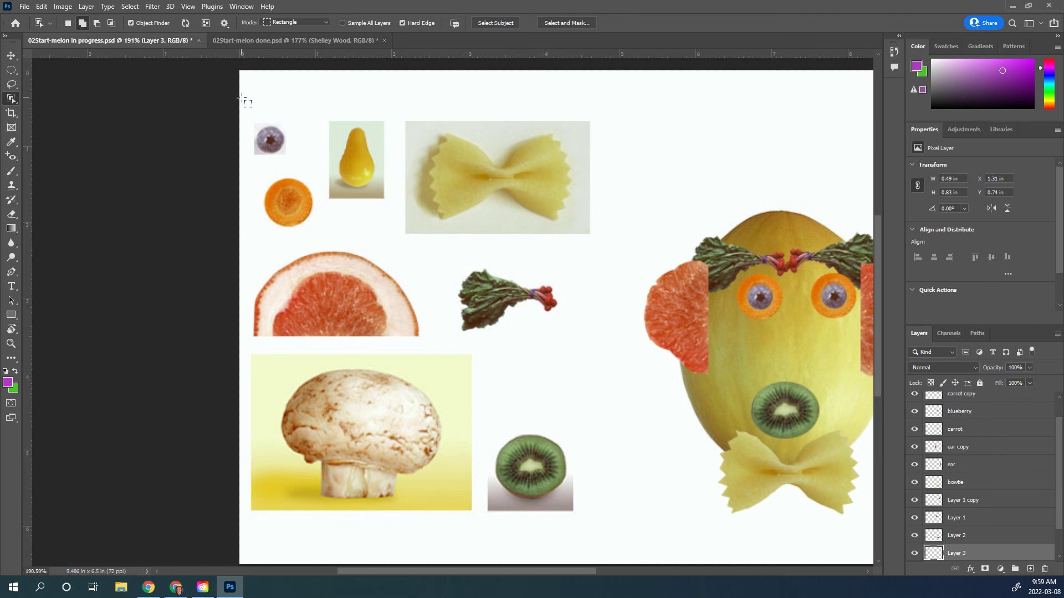
key("v")
left_click_drag(354, 164, 754, 361)
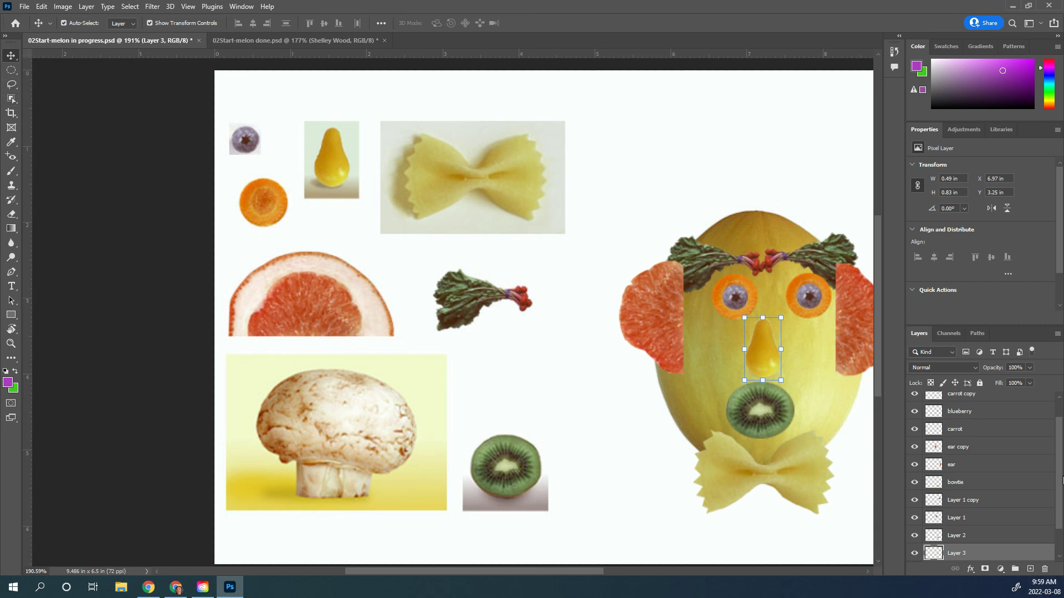
Copy the mushroom from the Background copy layer to a new layer using Object Selection and place it as a hat on top of the melon.
scroll(1057, 492, "down", 2)
left_click(954, 534)
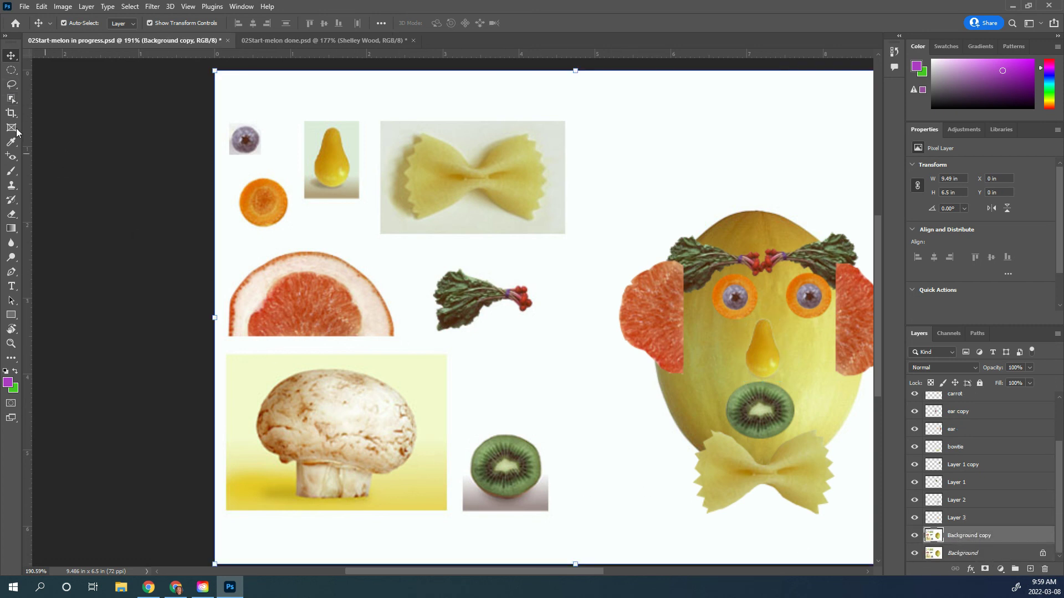
left_click(11, 99)
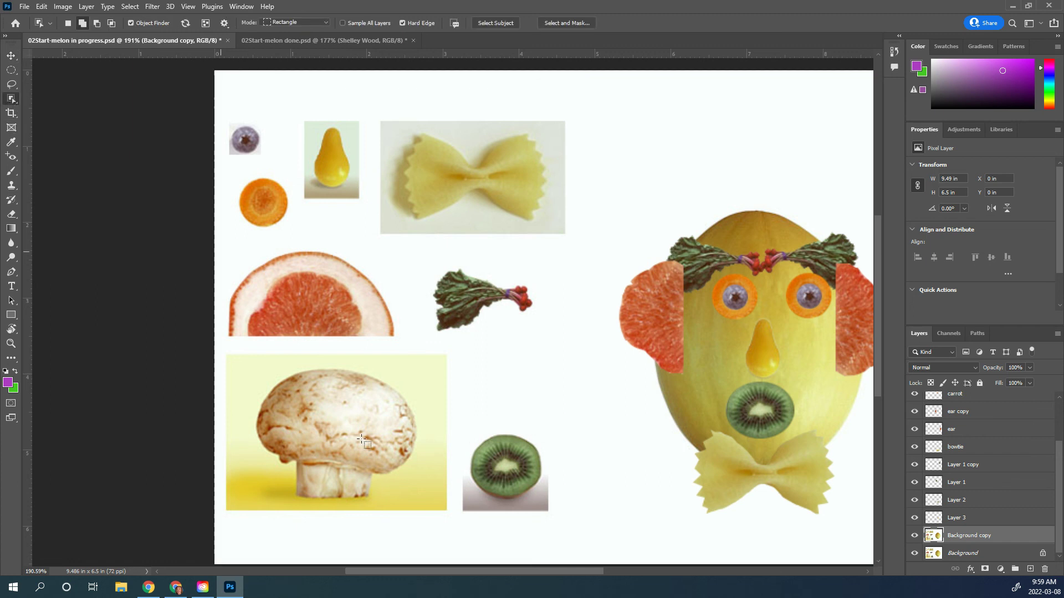
left_click(328, 420)
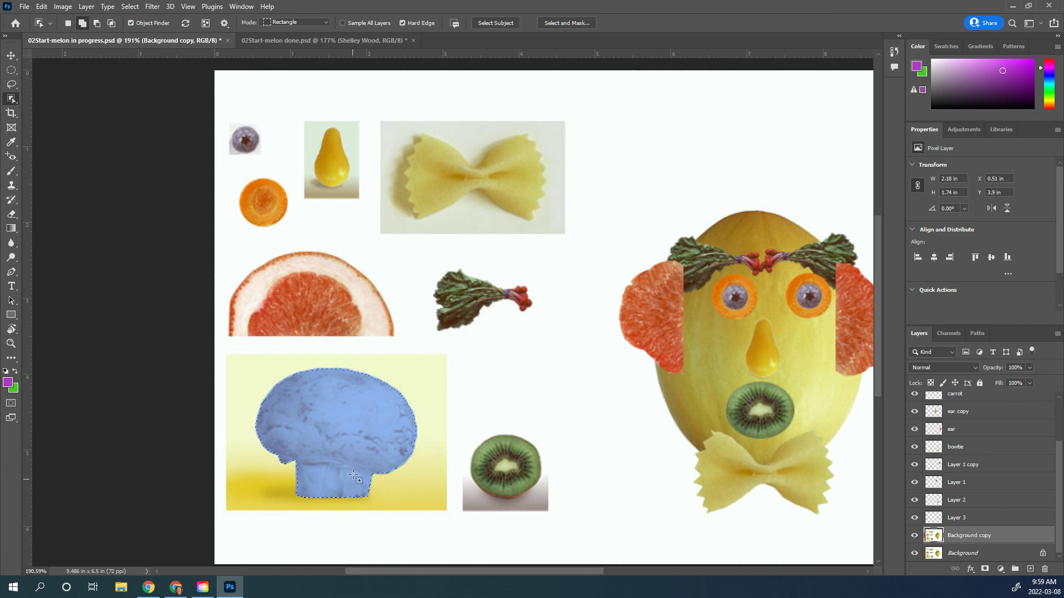
key("ctrl+j")
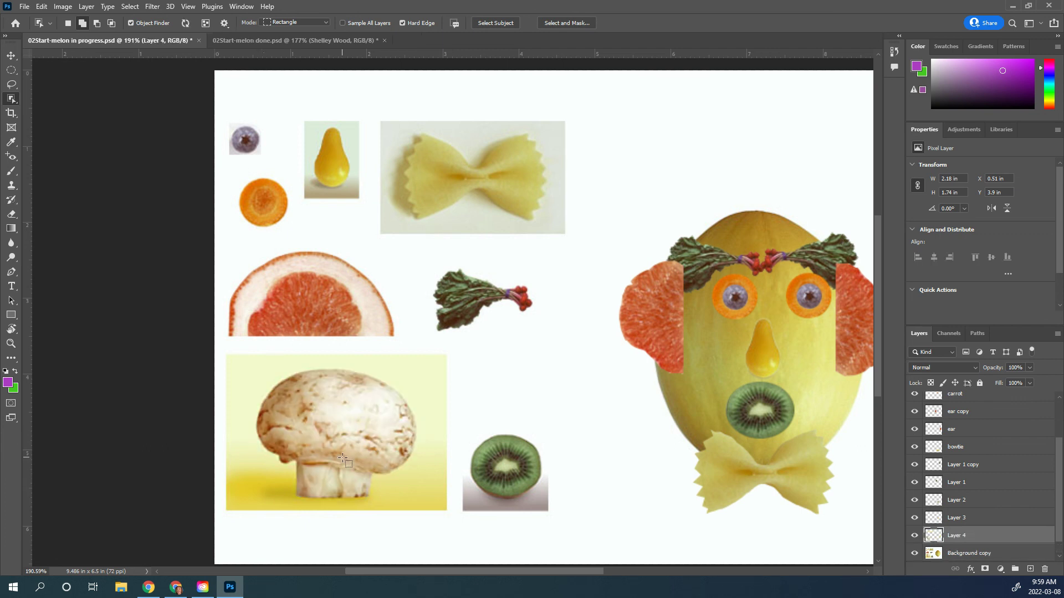
key("v")
left_click_drag(329, 433, 741, 166)
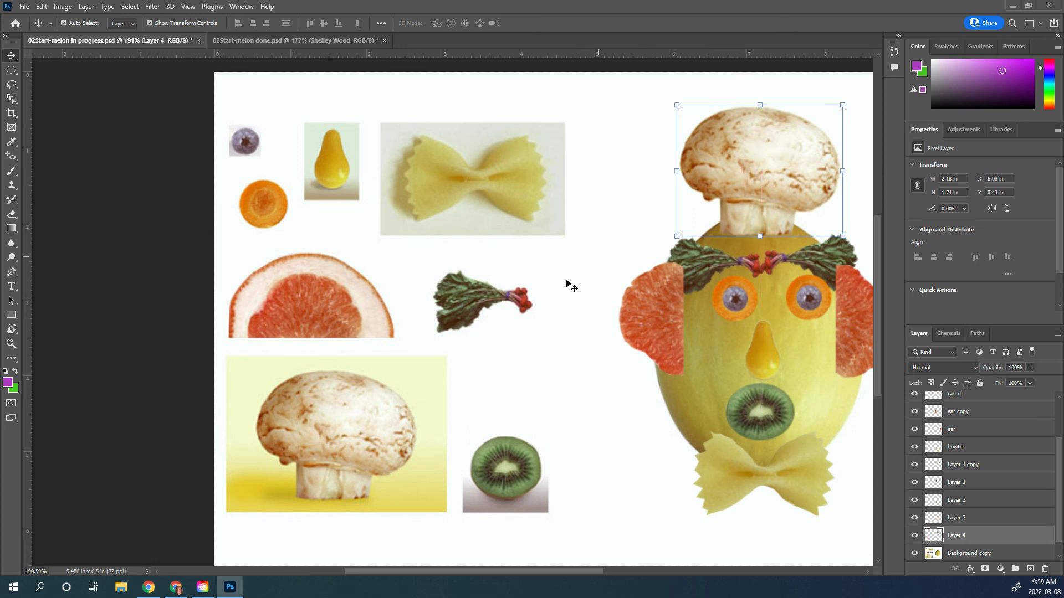